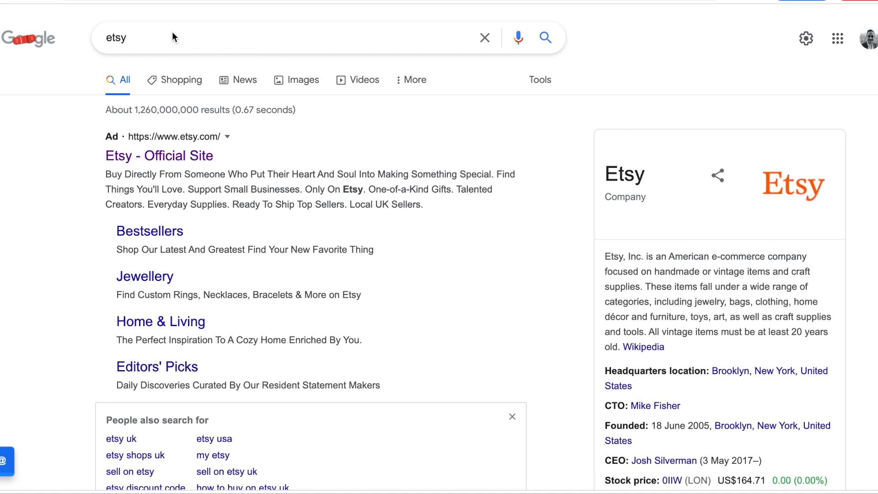
Open the official Etsy site and go from its footer to the Sell on Etsy page.
click(157, 156)
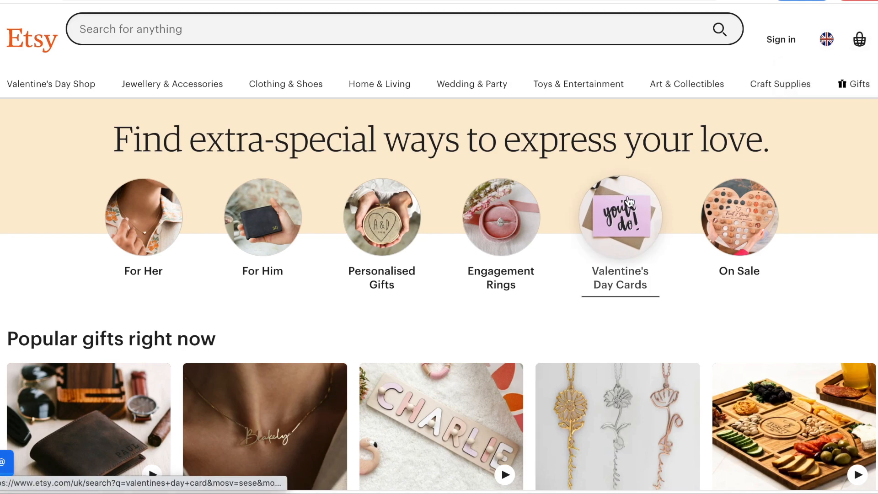
scroll(624, 188, down, 6)
scroll(626, 186, down, 20)
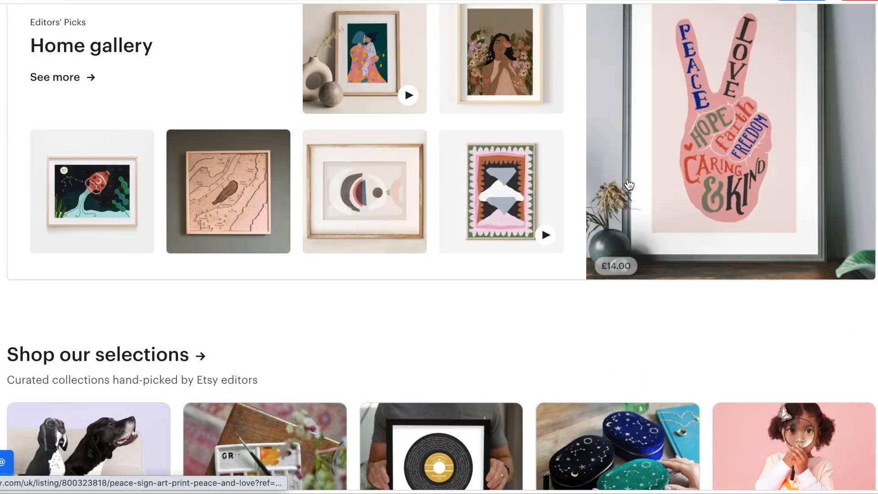
scroll(629, 181, down, 3)
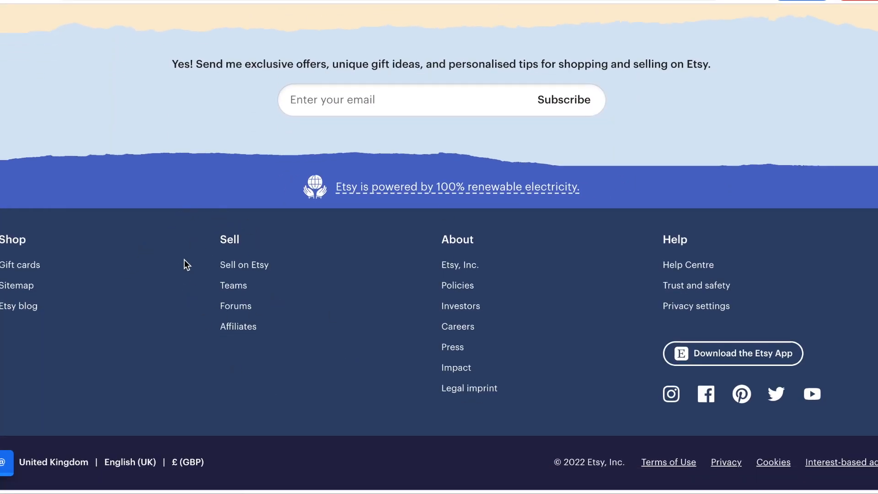
click(240, 268)
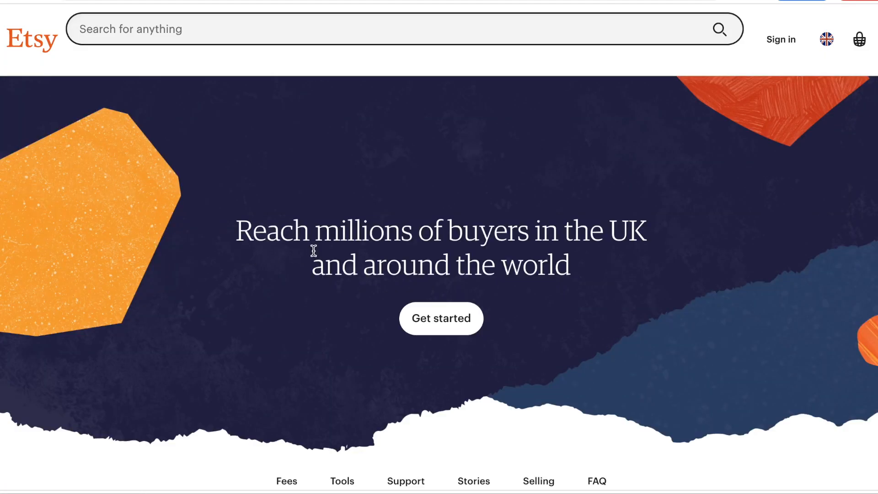
scroll(313, 251, down, 4)
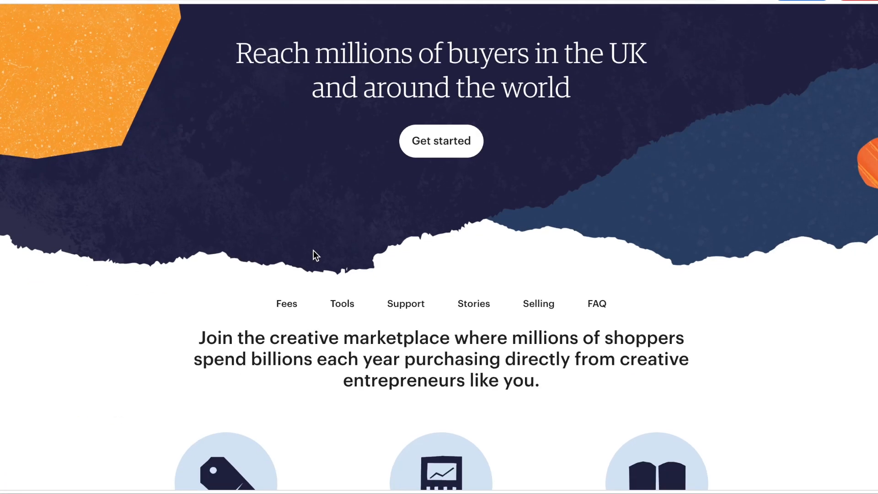
Start a new shop with English as its language and 'I sell part-time but hope to sell full-time' selected.
click(422, 141)
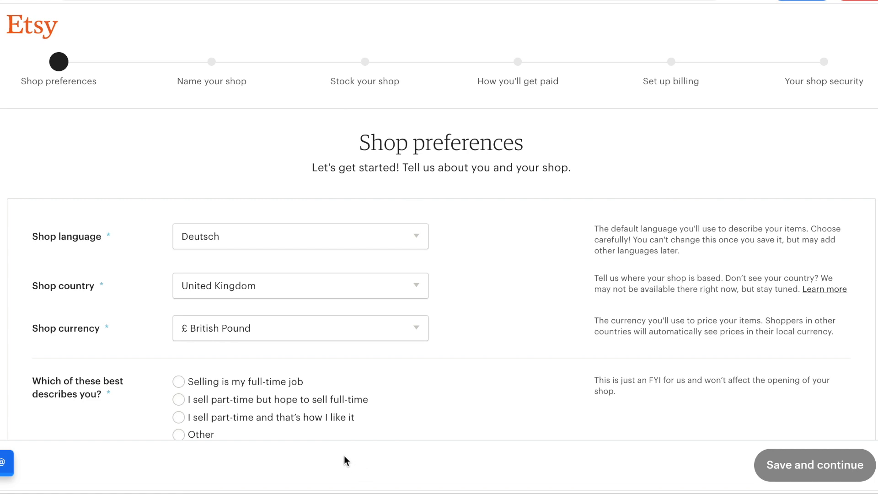
click(396, 240)
click(379, 248)
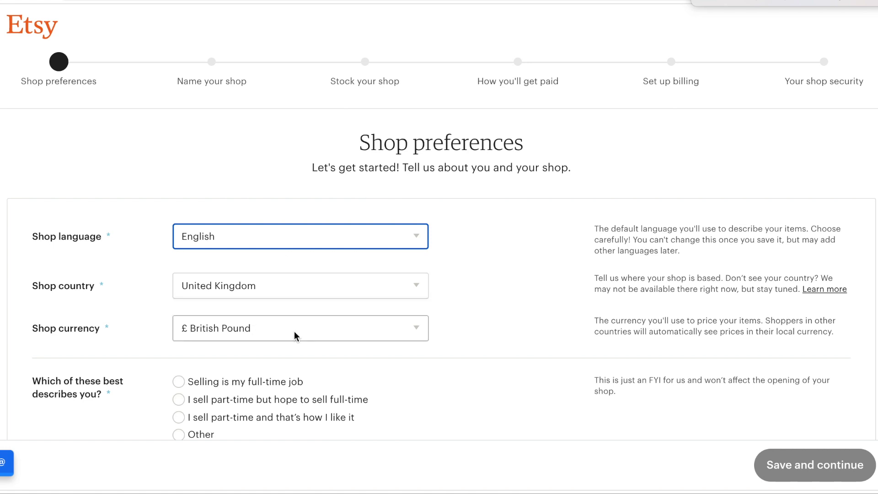
scroll(303, 317, down, 2)
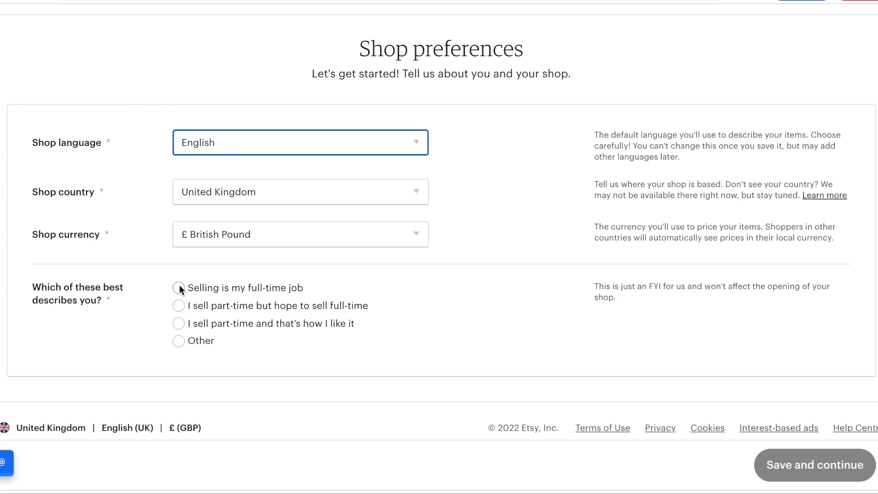
click(179, 305)
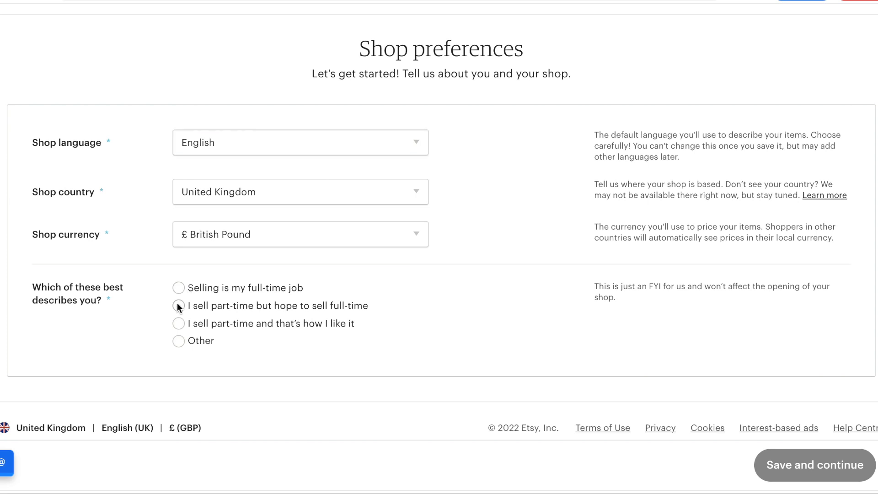
Save the shop preferences and check availability of 'Bens custom towels', then 'benscustom towels'.
click(788, 465)
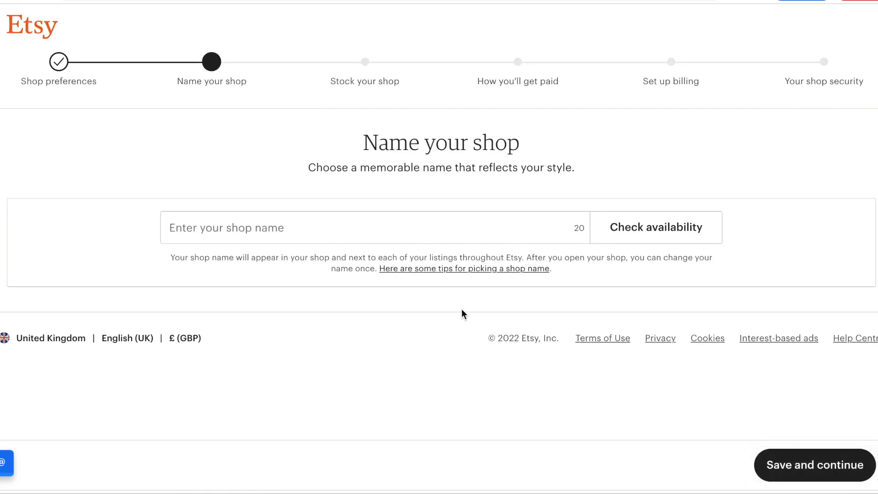
click(436, 230)
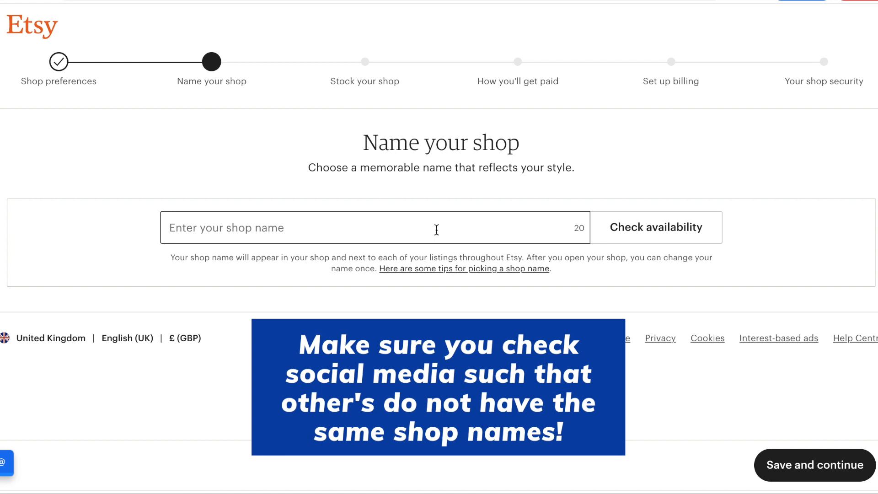
text(Bens)
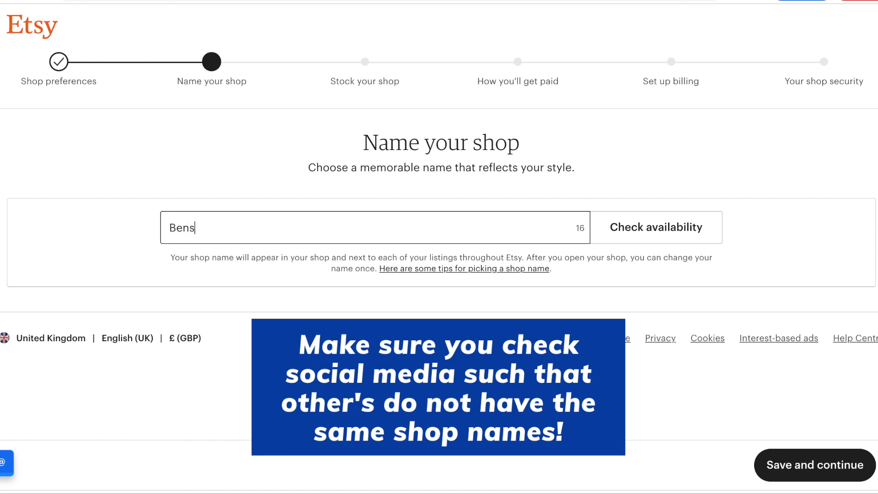
text( cus)
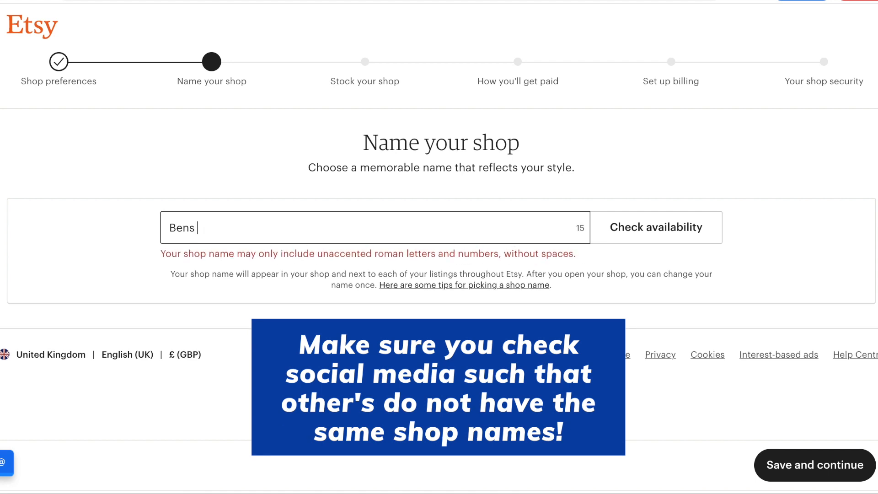
text(to)
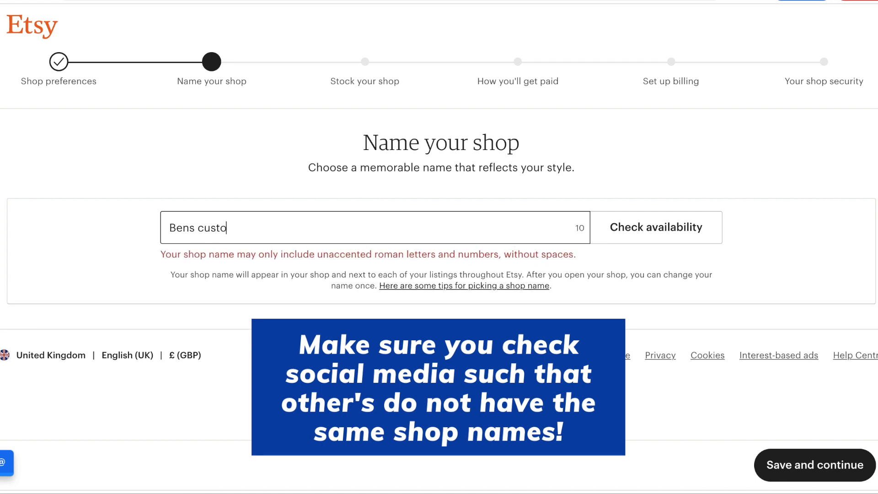
text(m towels)
click(635, 233)
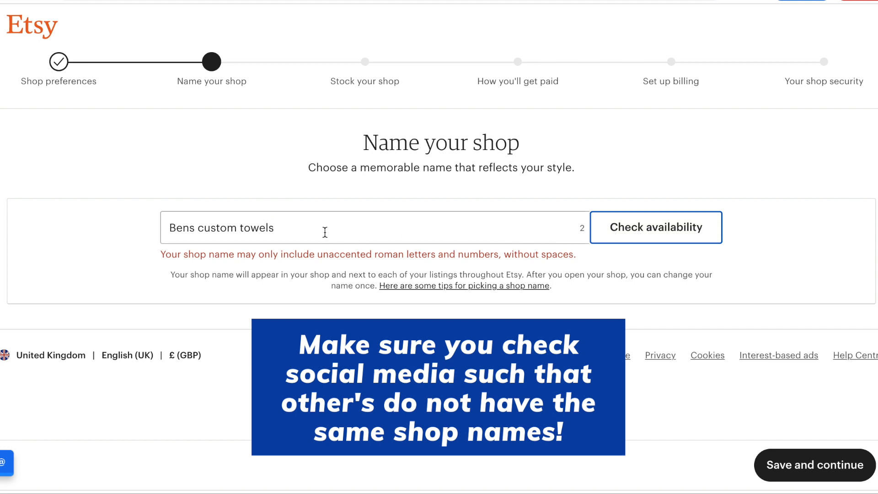
drag(323, 231, 111, 219)
text(benscus)
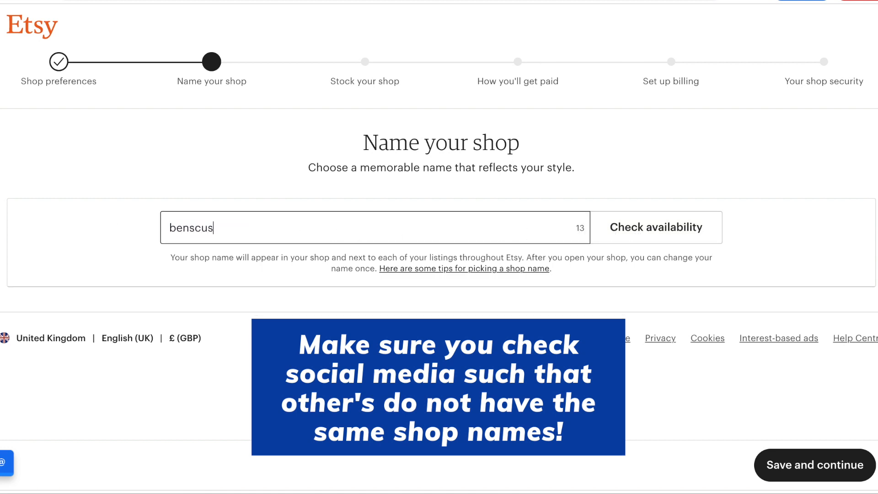
text(tom towels)
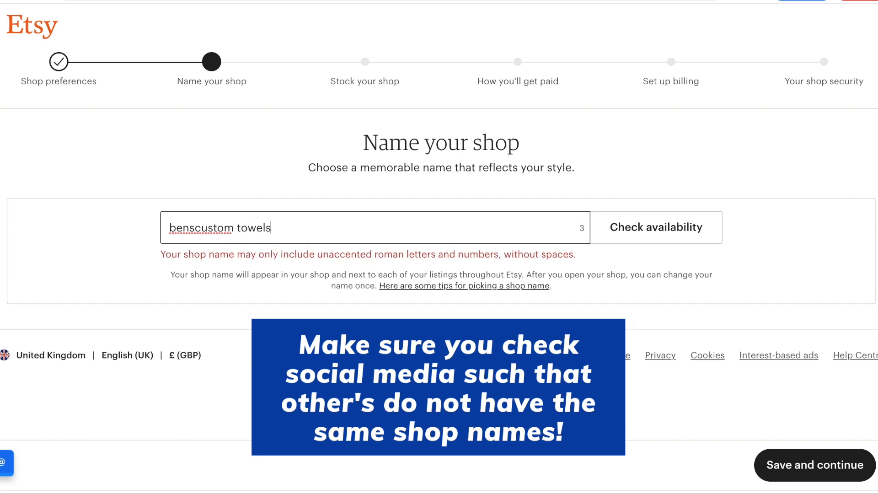
click(688, 233)
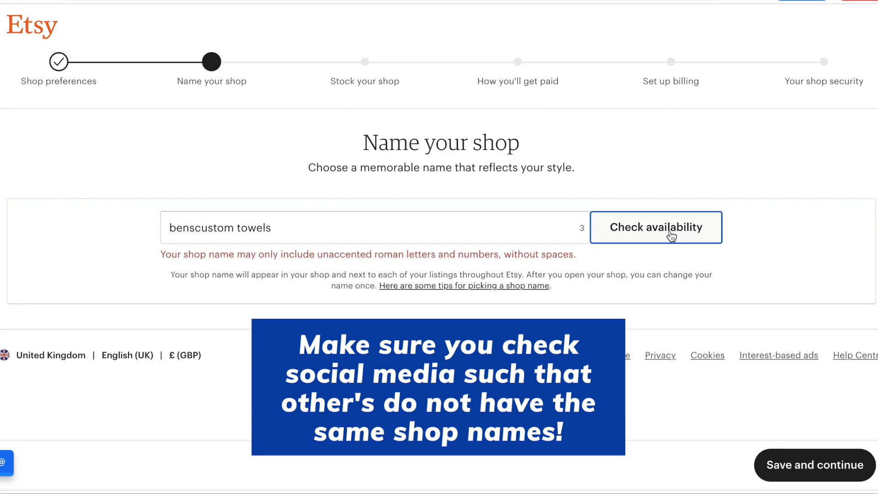
Change the name to 'benscustomtowels', confirm it is available, and save it.
click(237, 227)
key(BackSpace)
click(625, 237)
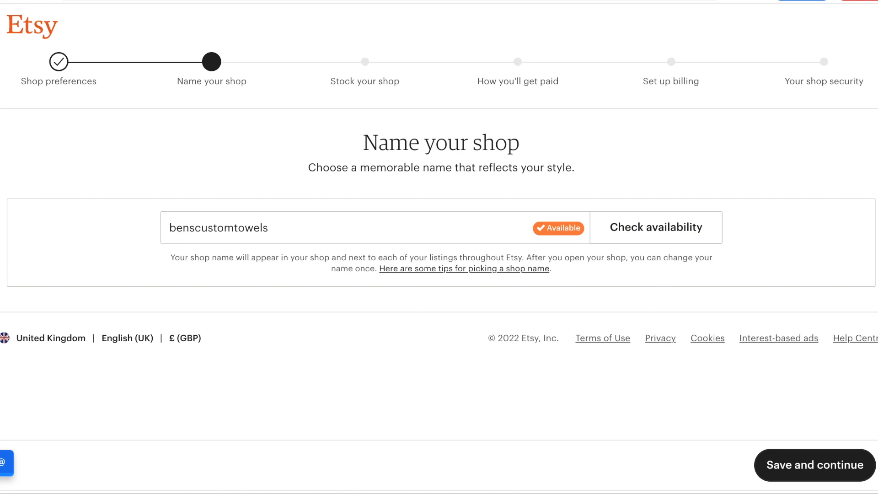
click(807, 473)
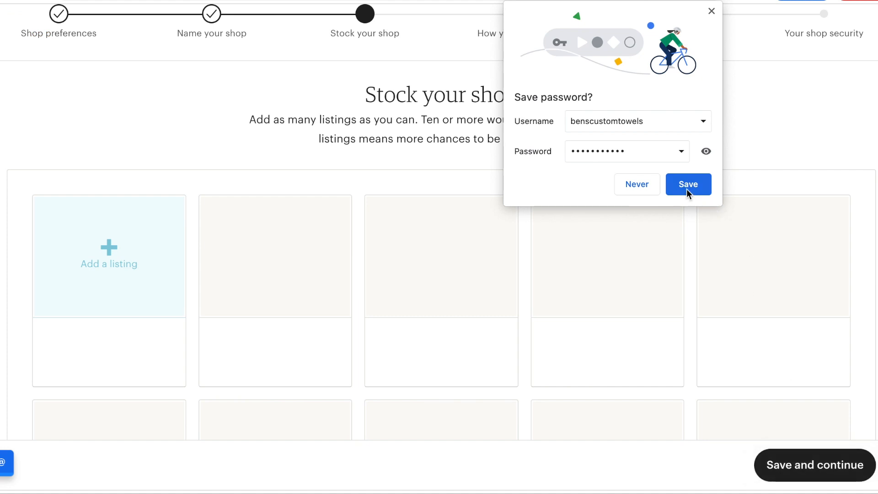
Let the browser save the login and start adding the shop's first listing.
click(684, 187)
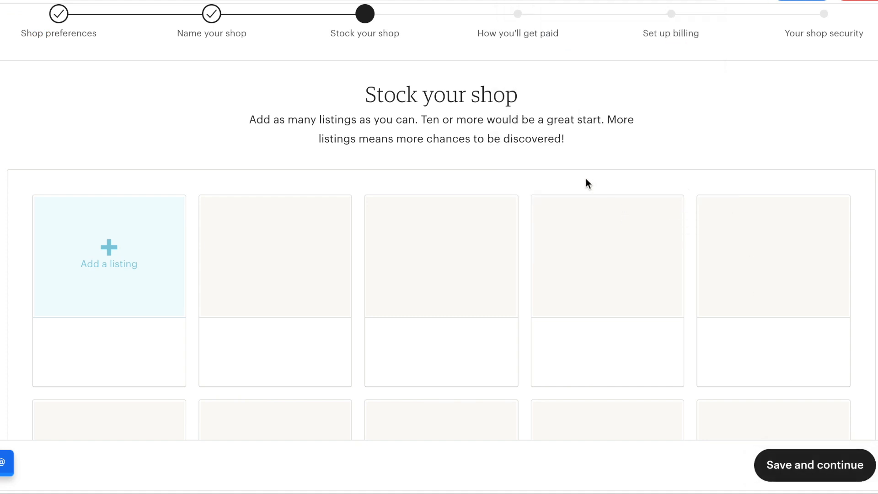
scroll(561, 159, up, 1)
scroll(561, 159, down, 1)
scroll(563, 161, up, 1)
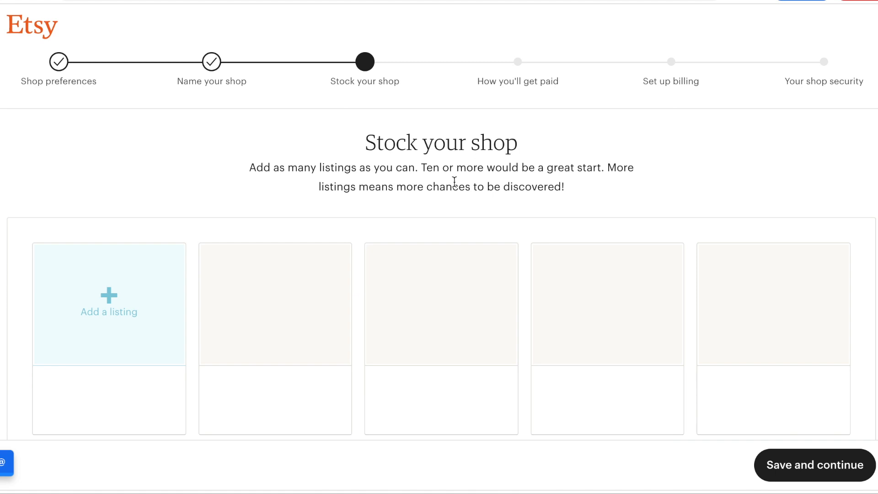
click(99, 286)
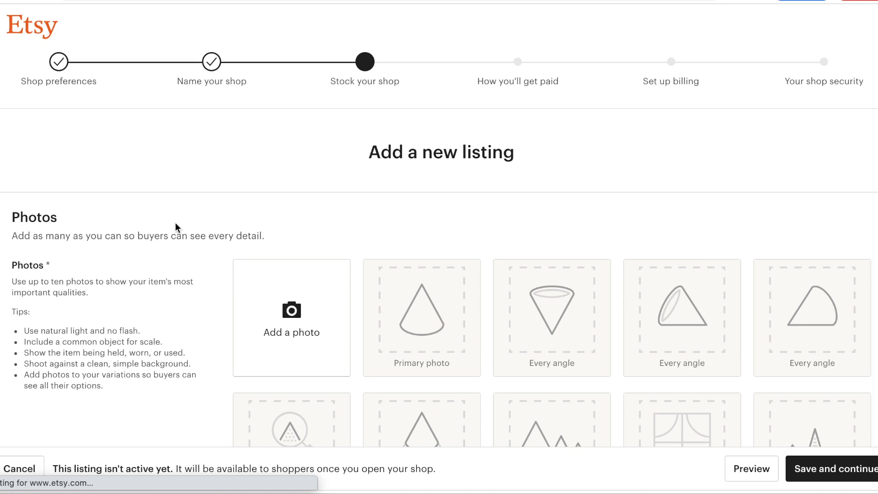
scroll(178, 226, down, 3)
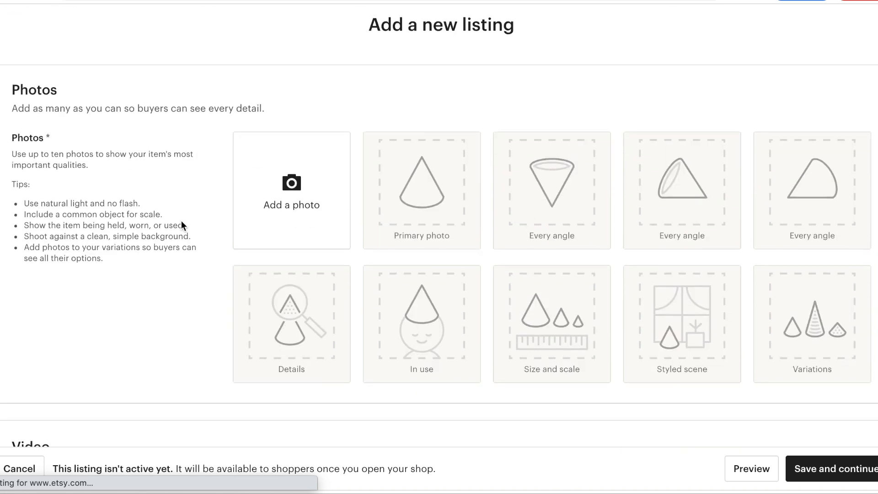
Find the consulting logo PNG in Downloads and upload it into the first photo slot.
click(276, 192)
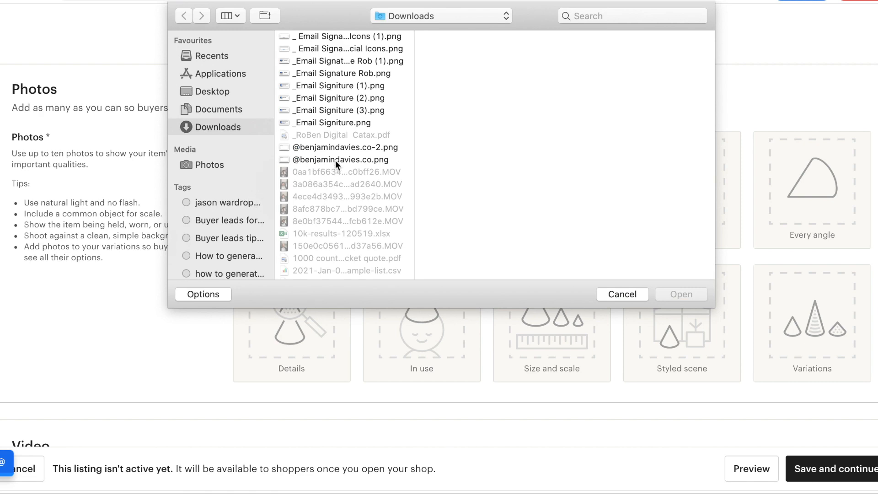
scroll(335, 160, down, 10)
scroll(335, 160, down, 10)
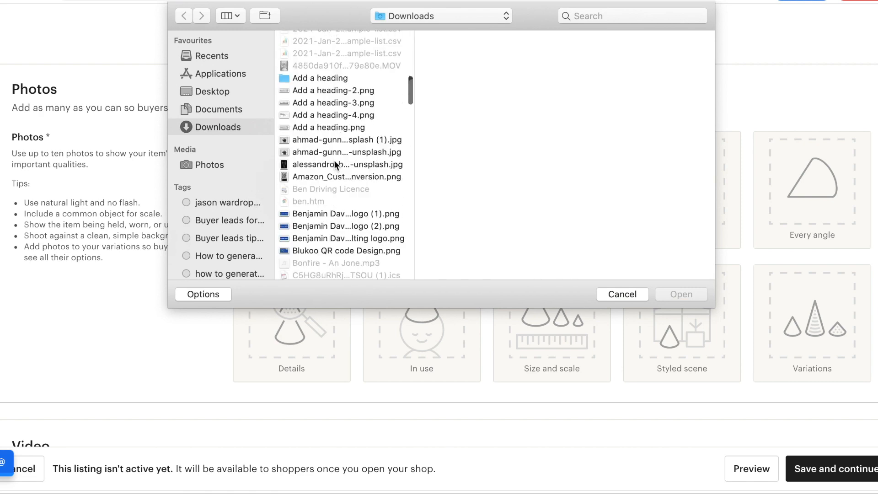
scroll(334, 160, down, 8)
scroll(333, 161, down, 15)
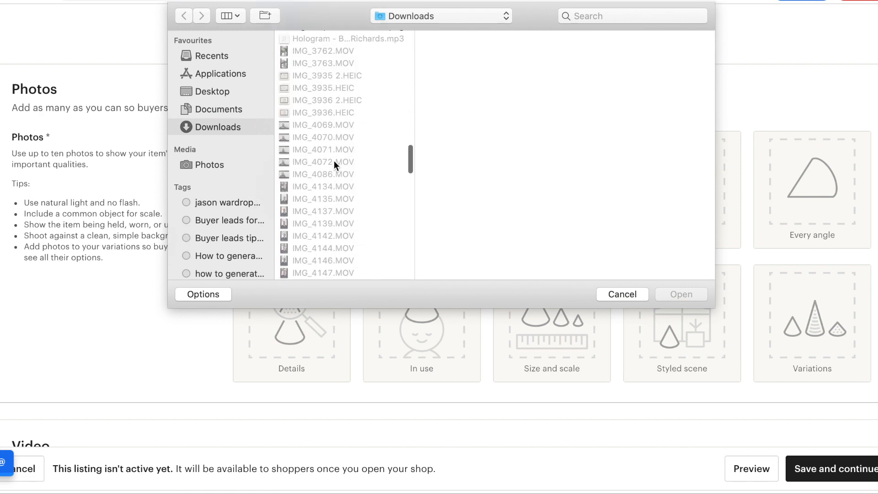
scroll(333, 161, down, 1)
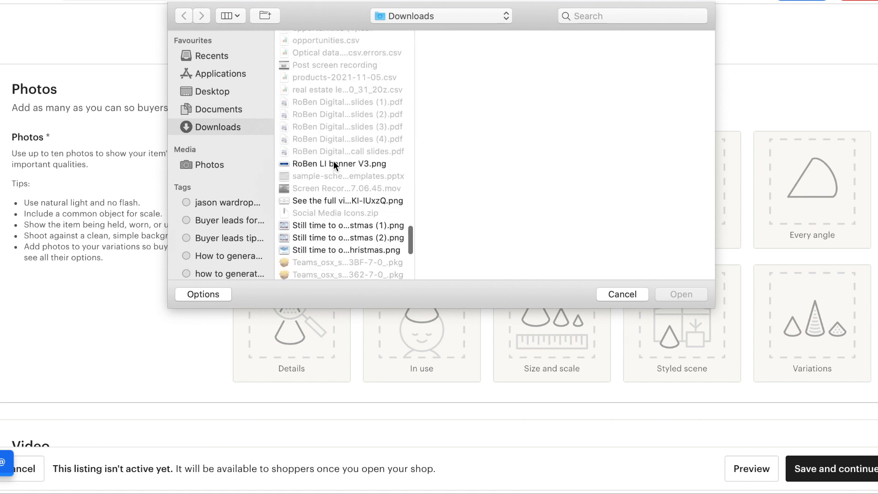
scroll(320, 222, up, 20)
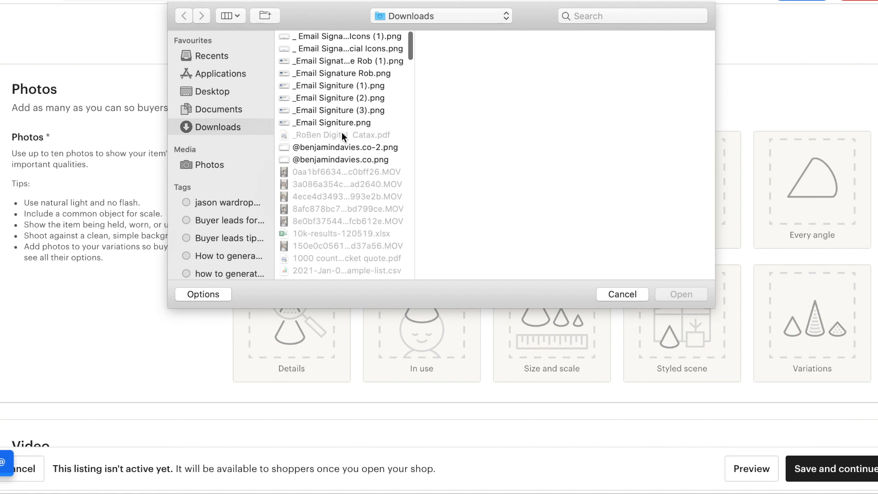
click(335, 122)
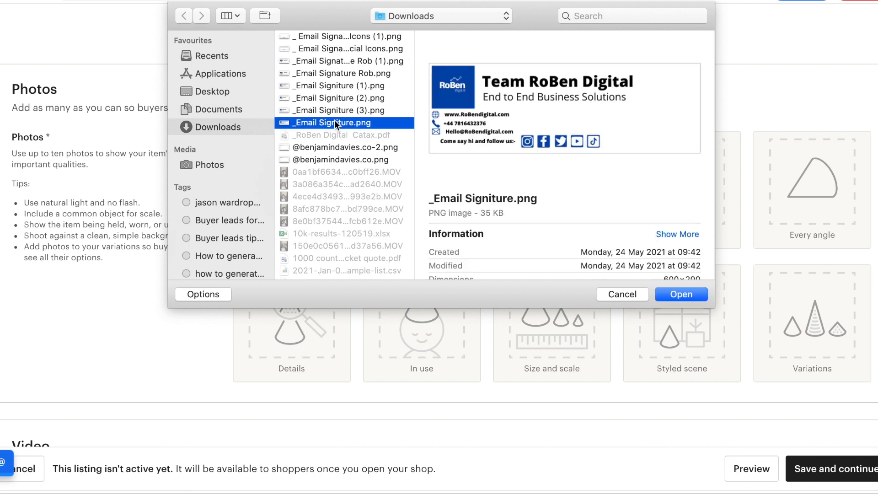
scroll(335, 124, down, 15)
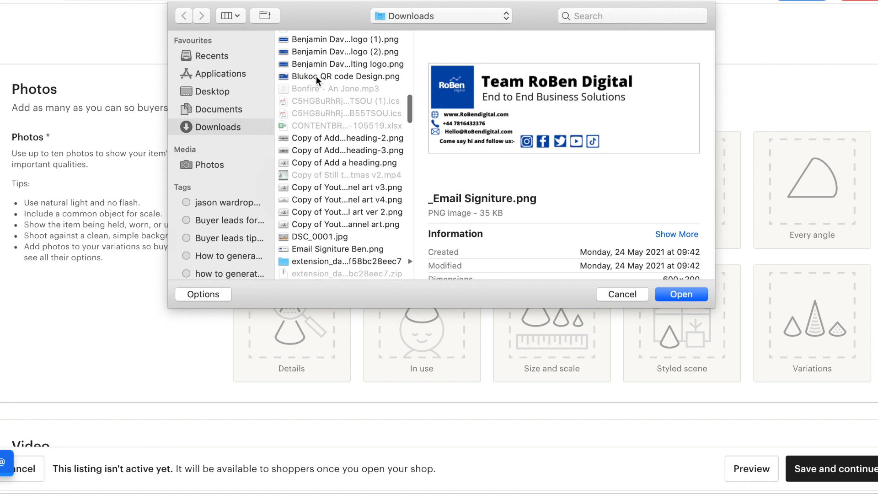
click(308, 40)
key(Return)
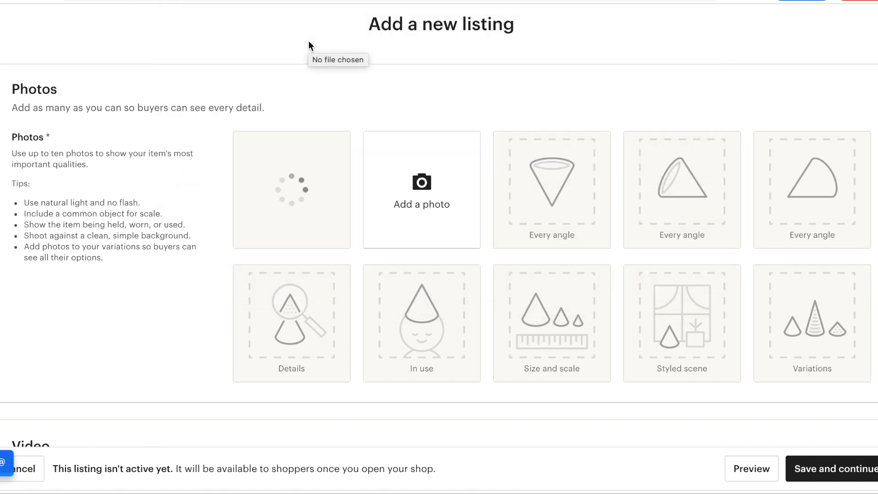
Attempt saving, revealing Inventory, Listing Details and Delivery errors, then enlarge the primary logo photo.
mouse_move(280, 181)
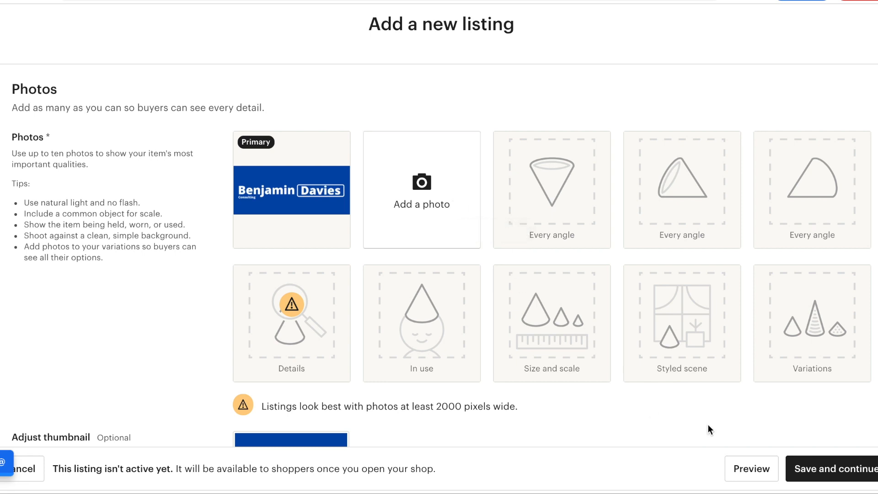
click(801, 472)
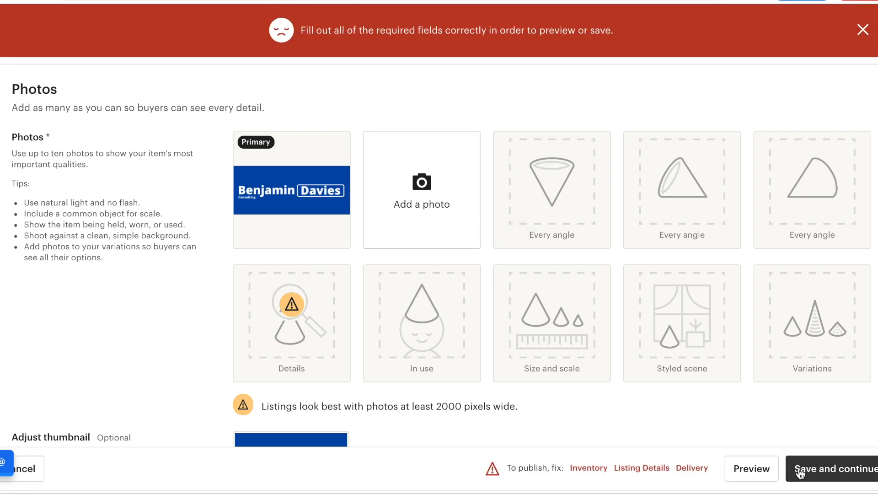
scroll(525, 343, down, 1)
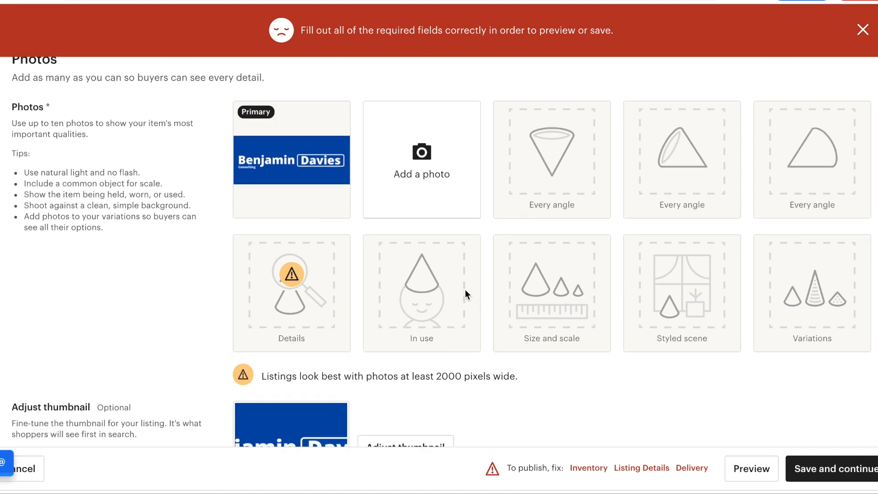
scroll(459, 276, down, 2)
click(291, 101)
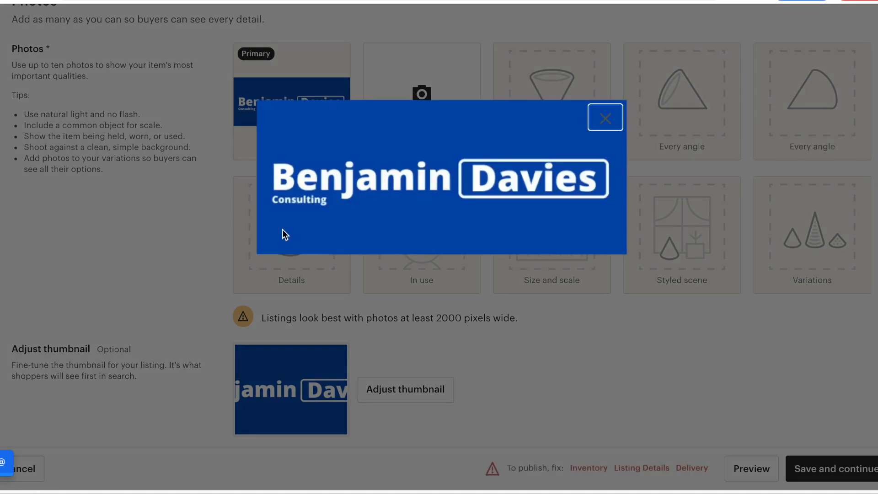
Close the enlarged logo preview and scroll past Video to the empty Listing Details fields.
click(607, 117)
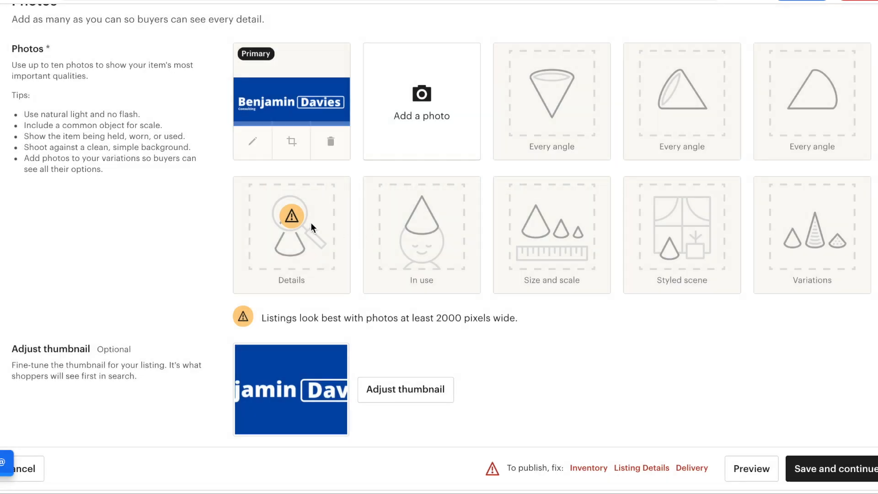
scroll(322, 292, down, 5)
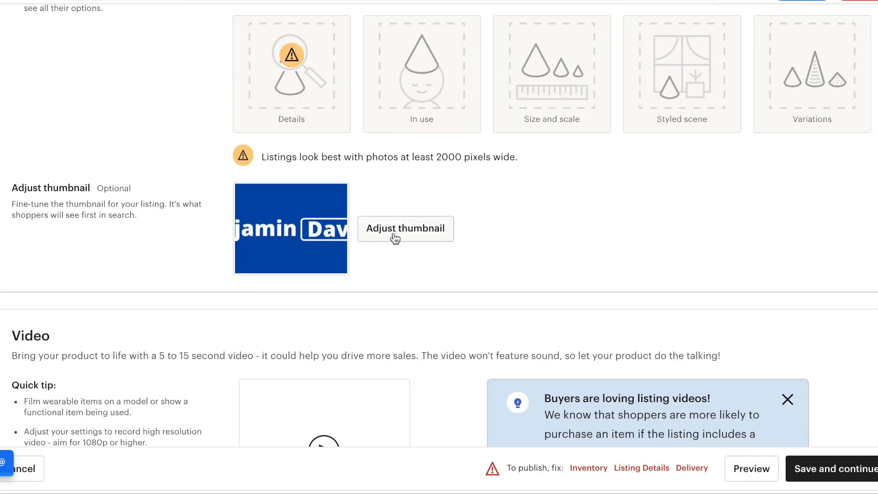
scroll(394, 238, down, 5)
scroll(394, 241, down, 3)
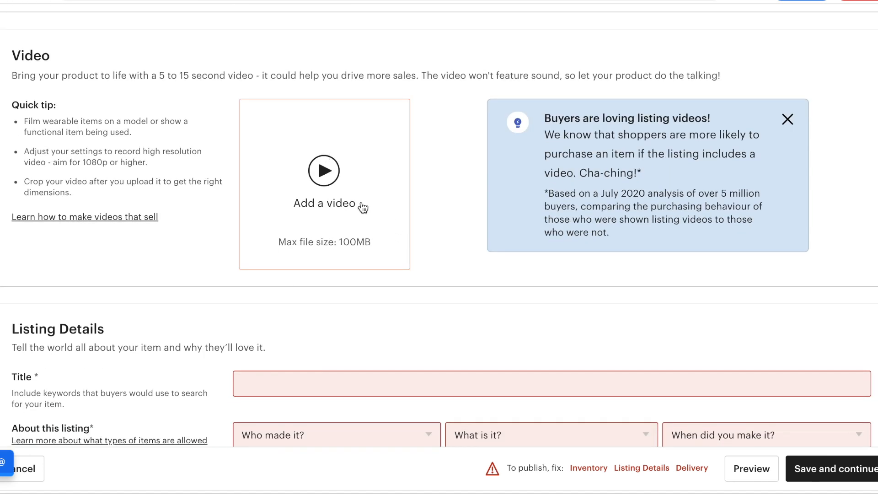
scroll(363, 208, down, 1)
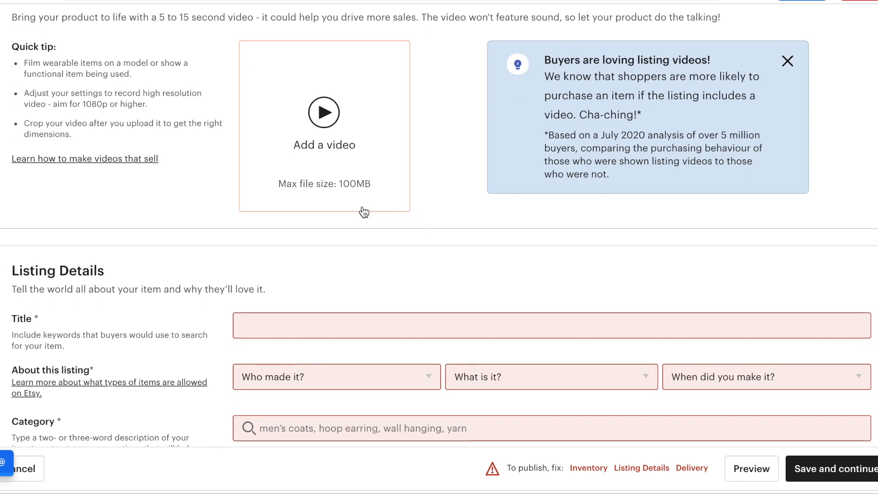
Title the listing 'Bens Custom towel design'.
click(348, 323)
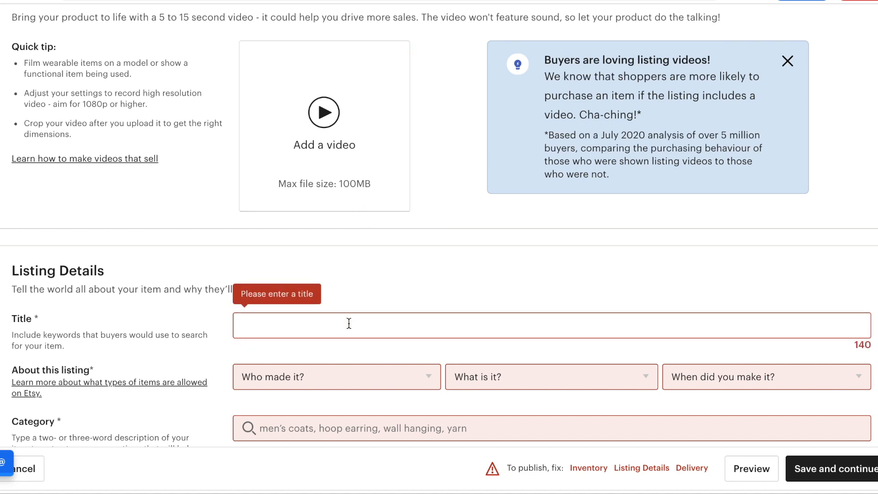
text(Bens C)
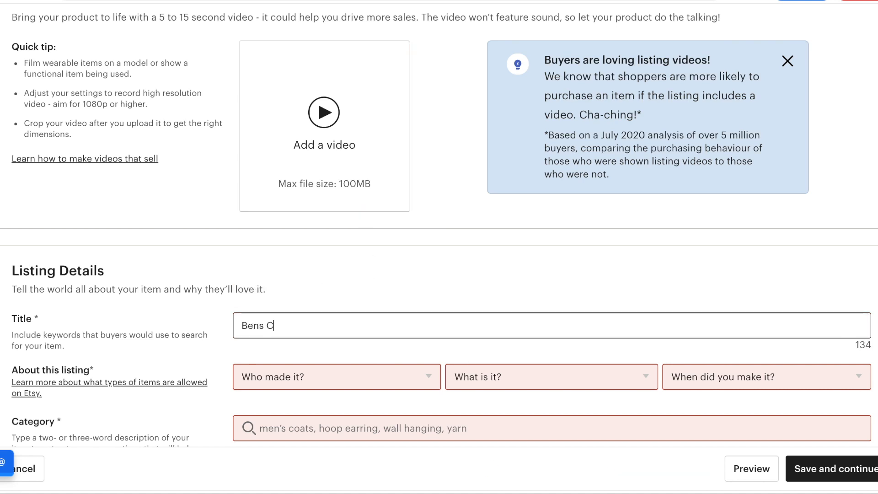
text(ustom towel design)
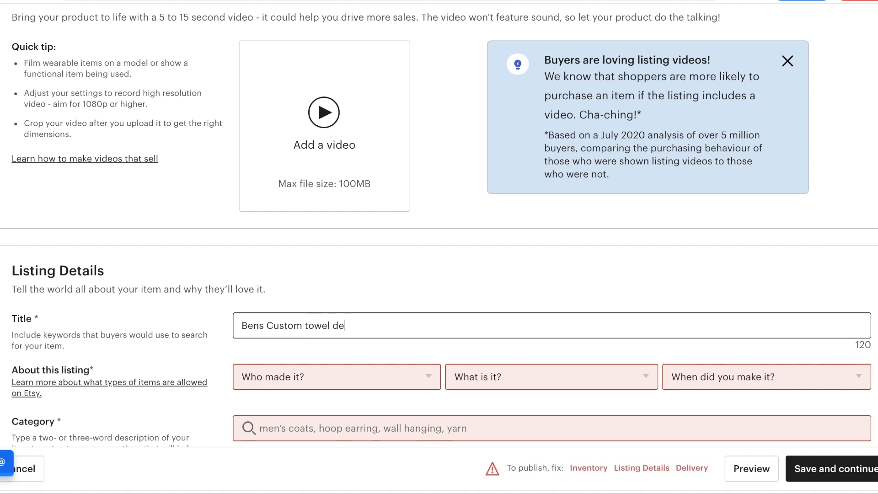
Set About this listing to I did, A finished product and Made to order.
click(336, 376)
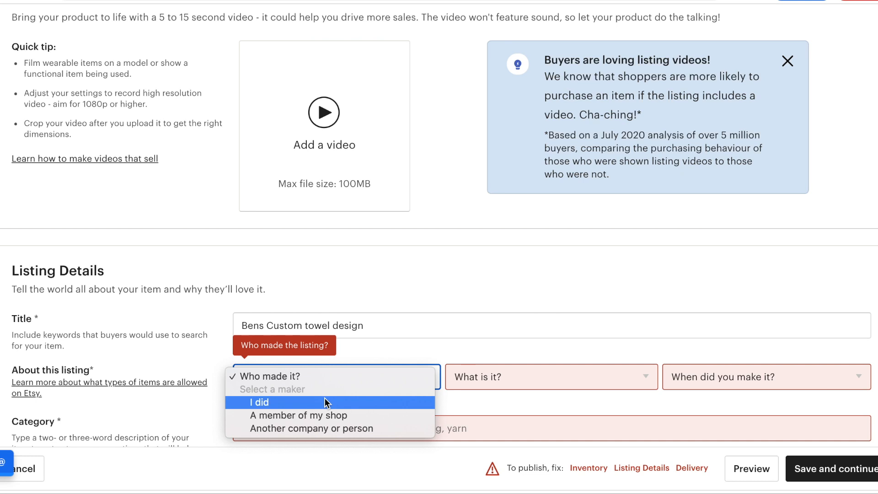
click(327, 402)
click(503, 384)
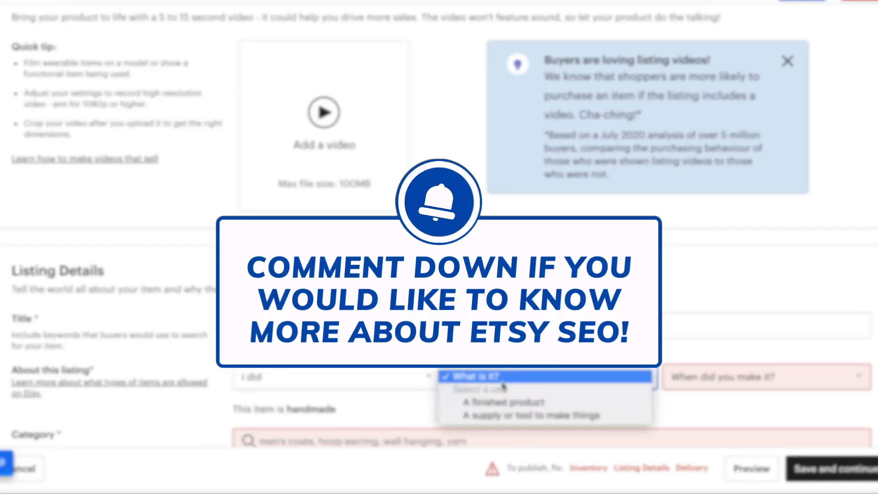
click(503, 402)
click(698, 380)
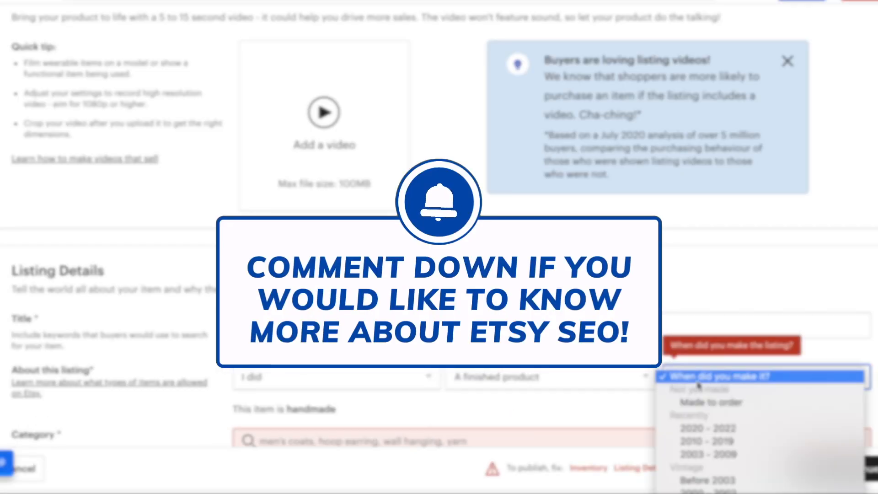
click(716, 401)
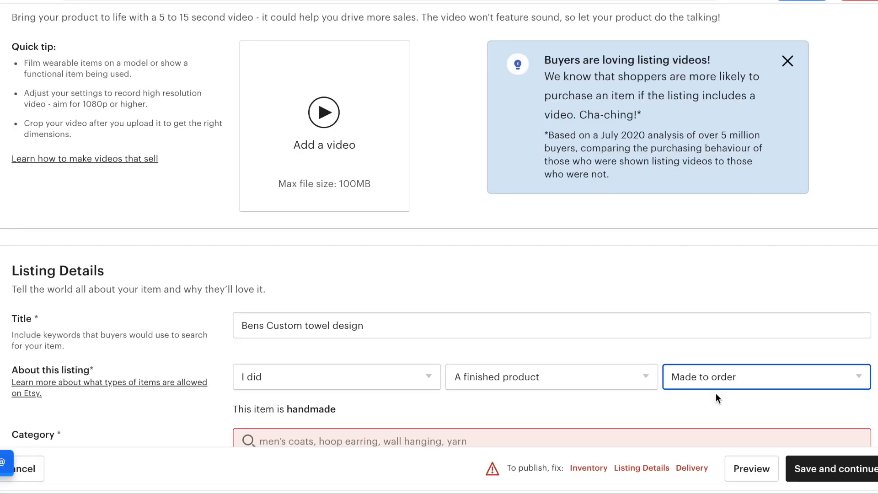
scroll(714, 392, down, 3)
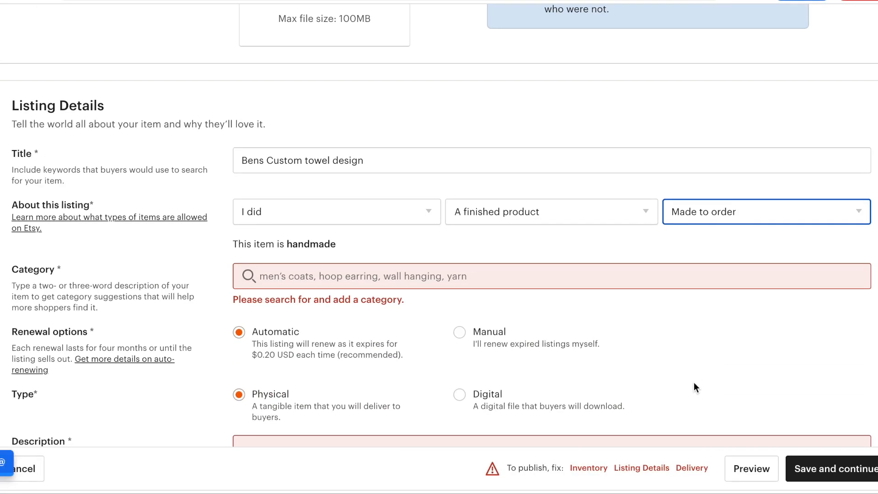
click(584, 279)
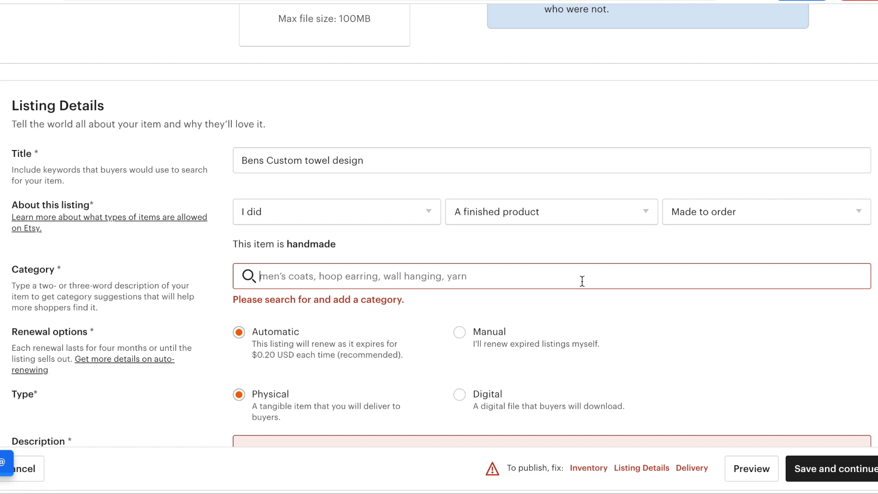
Search 'custom towel' to set category Bath Towels, and choose Grey as the primary colour.
text(cus)
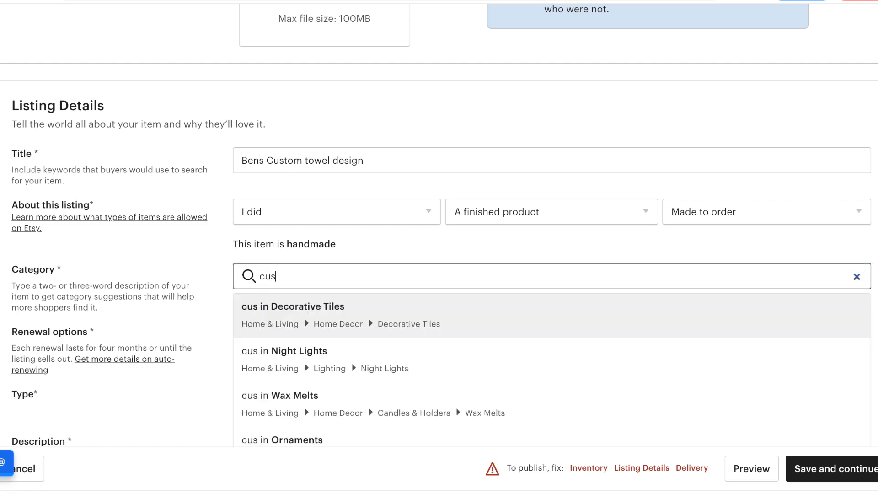
text(tom )
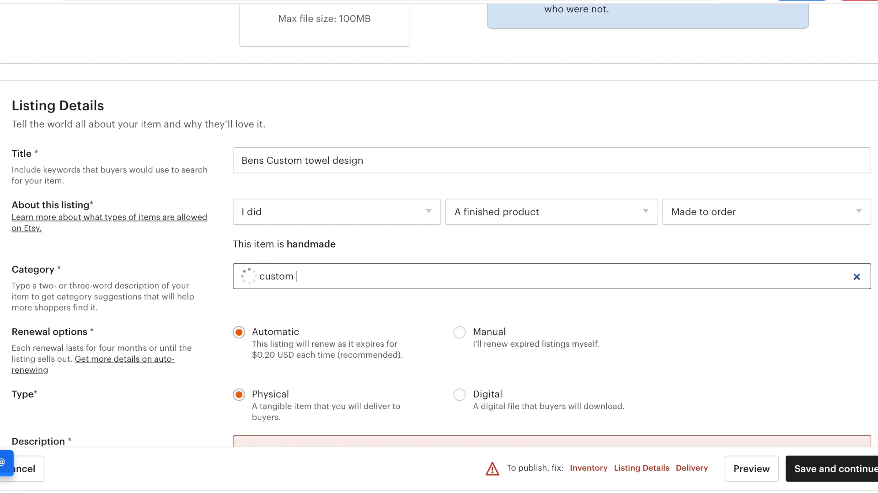
text(towel)
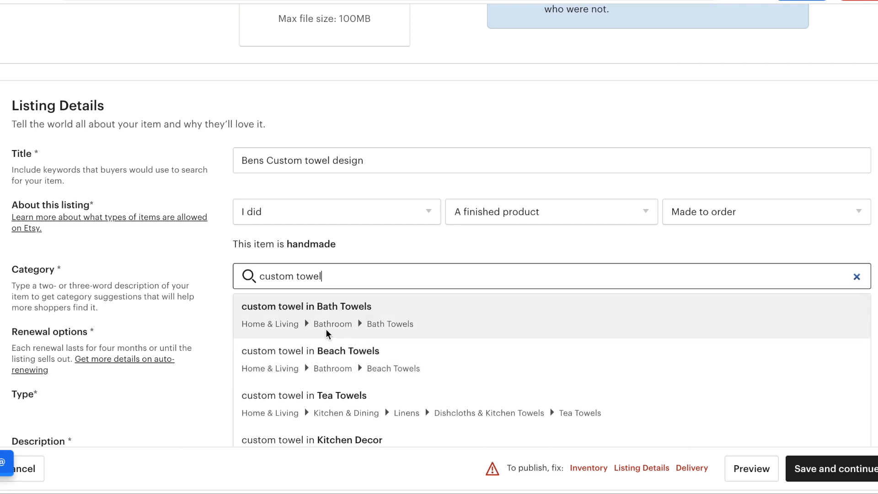
click(378, 322)
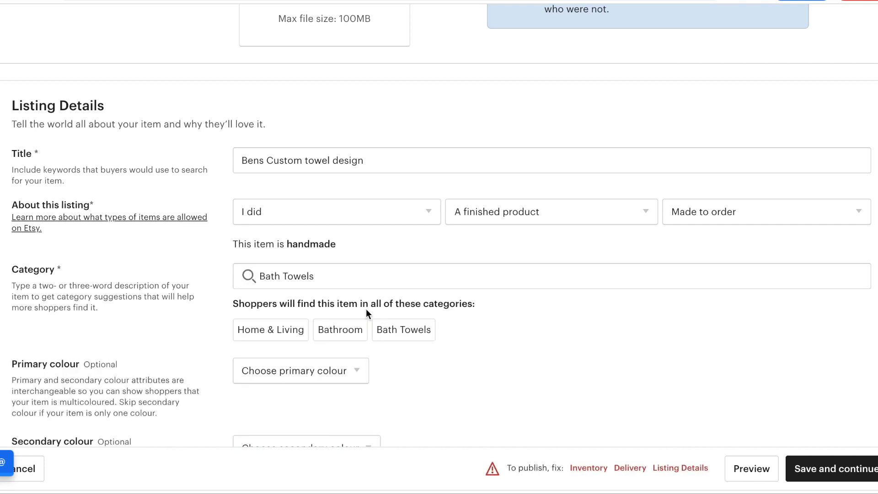
click(348, 376)
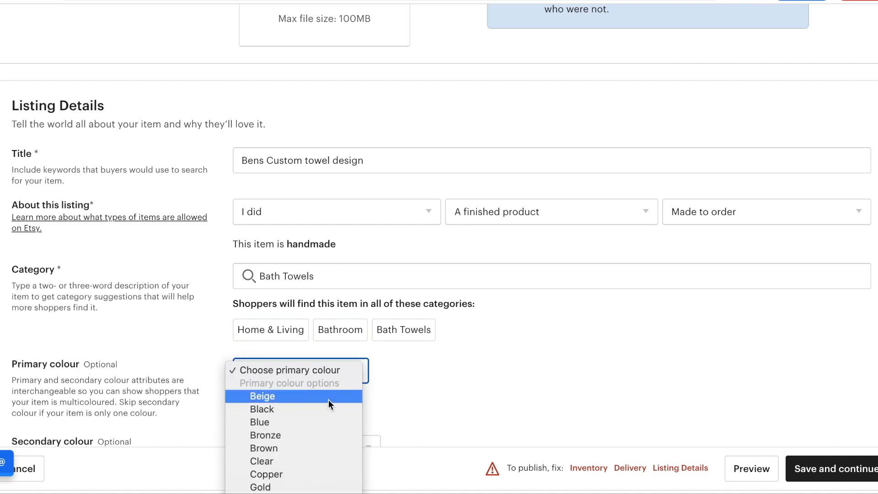
scroll(344, 384, down, 5)
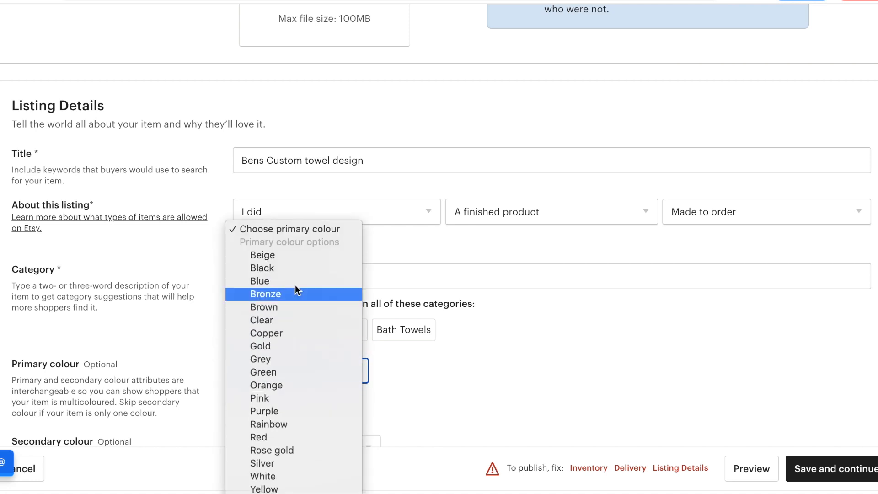
click(281, 357)
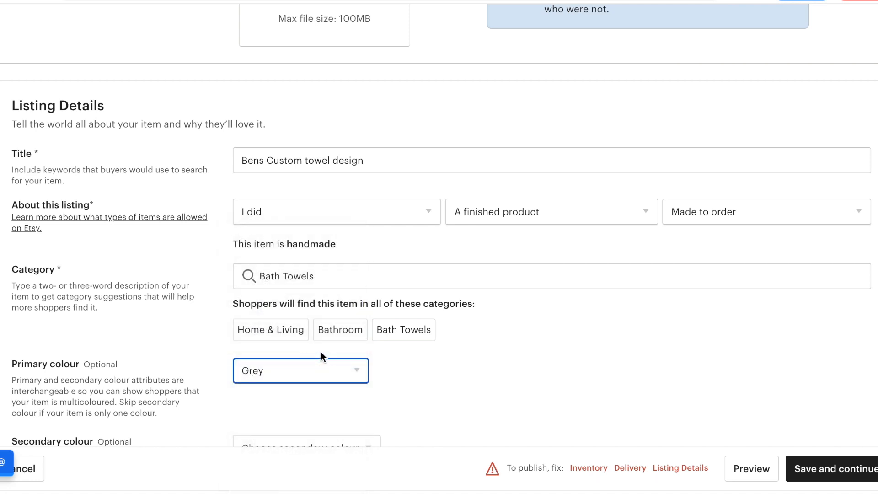
scroll(336, 339, down, 4)
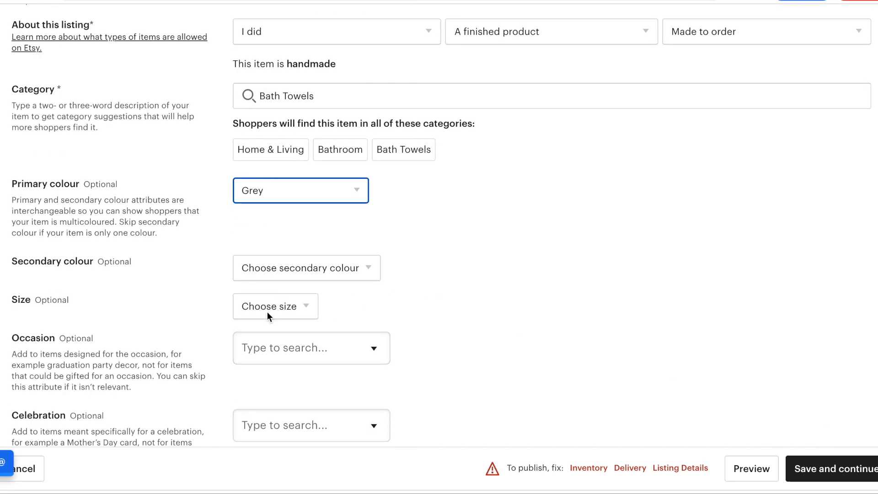
scroll(272, 346, down, 3)
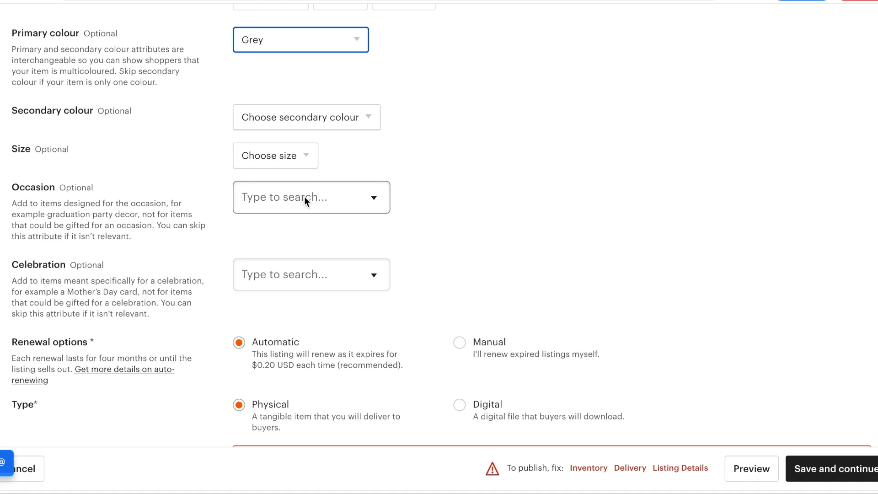
scroll(279, 239, down, 2)
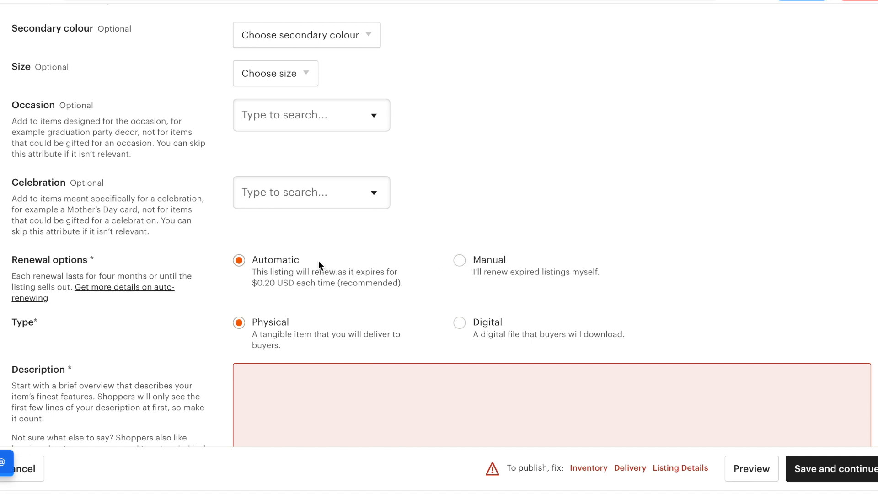
scroll(303, 261, down, 4)
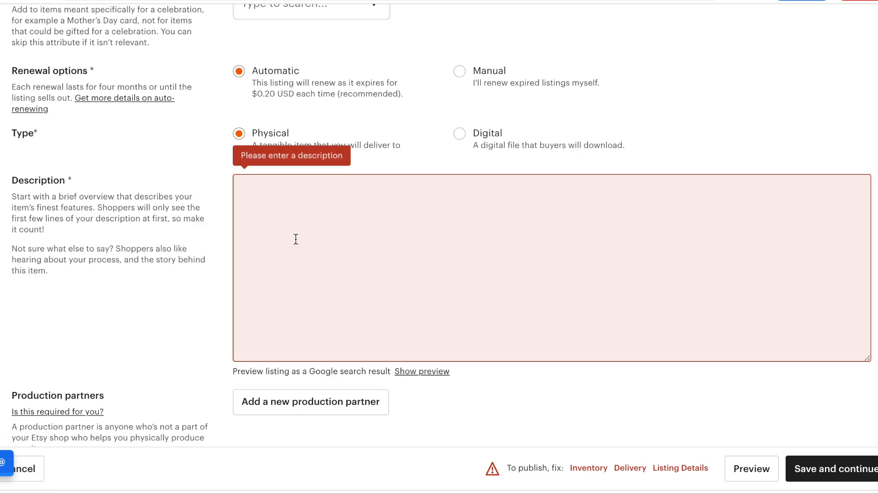
Enter the placeholder description 'dfghdfhdfbdfvdfv'.
click(296, 239)
text(dfghdfhdfbdfvdfv)
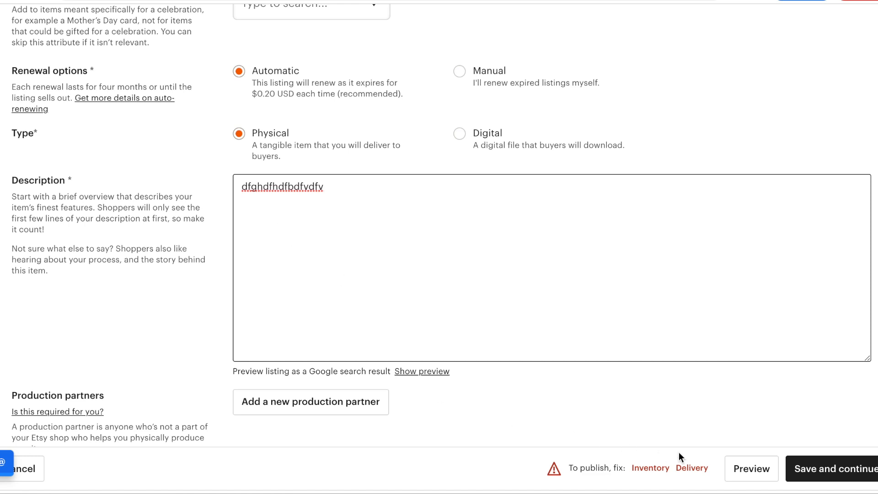
click(804, 474)
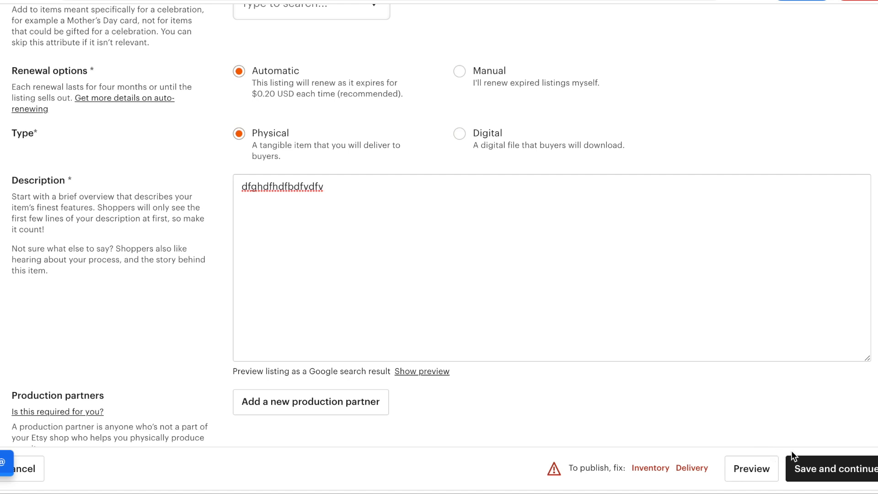
Try saving the listing and review the remaining Inventory and Delivery errors.
click(836, 475)
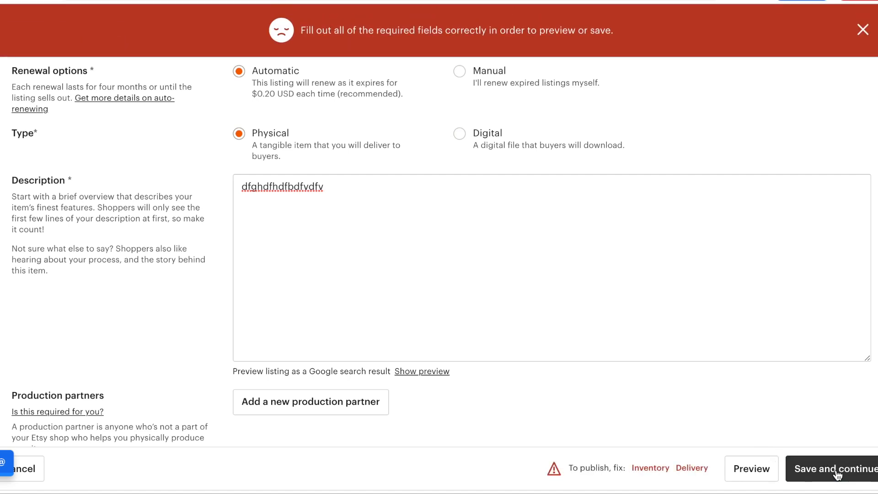
scroll(675, 338, up, 5)
scroll(675, 341, up, 20)
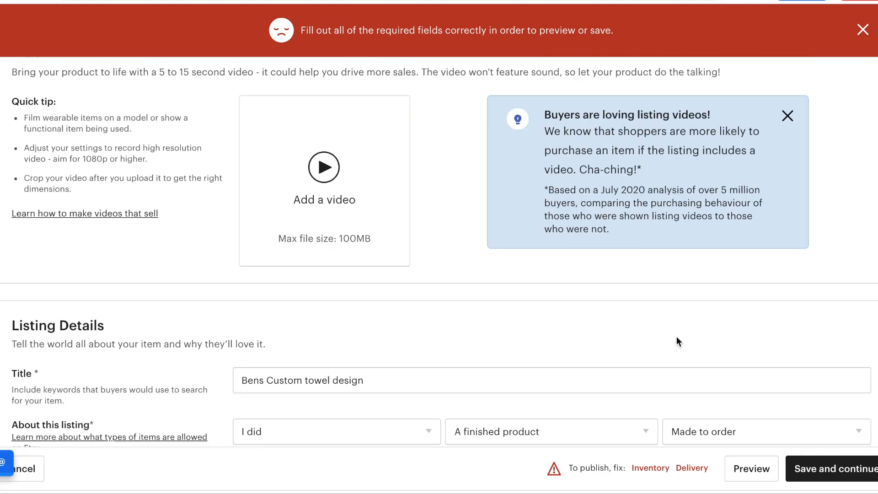
scroll(676, 336, up, 3)
scroll(676, 336, down, 20)
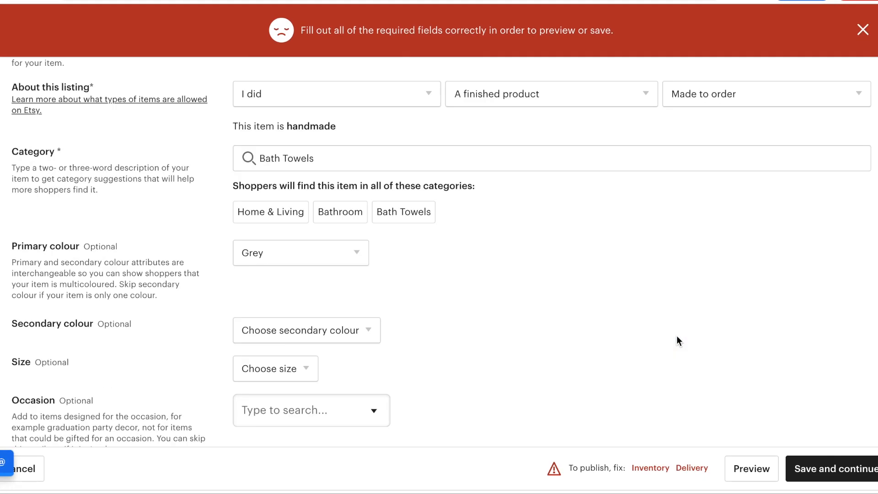
scroll(676, 335, down, 6)
scroll(676, 336, down, 8)
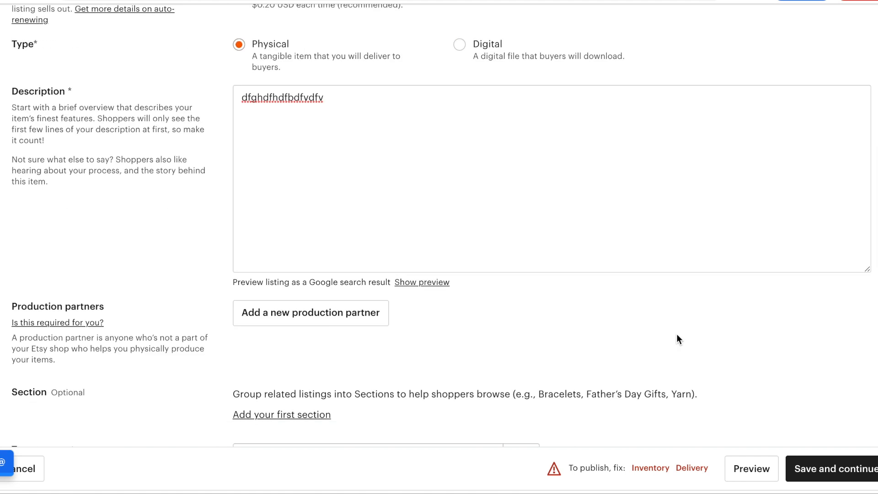
Replace the listing's 0 price with £50.00 under Inventory and pricing.
scroll(677, 335, down, 4)
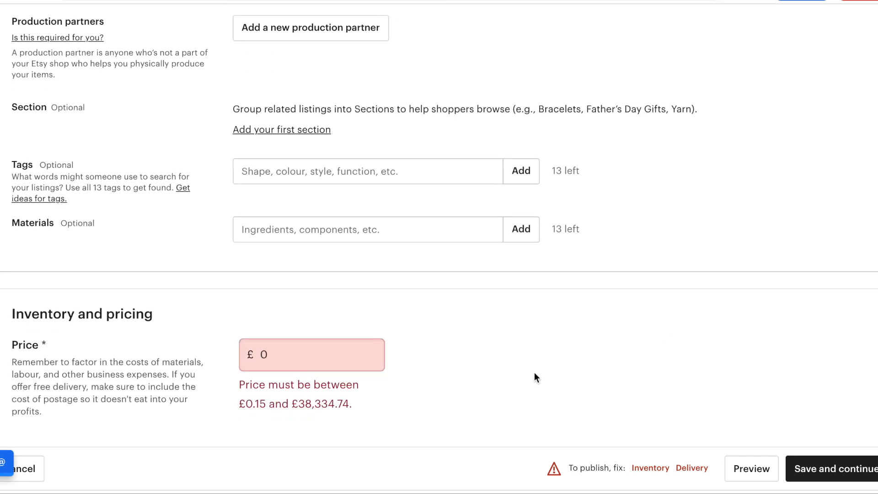
double_click(320, 359)
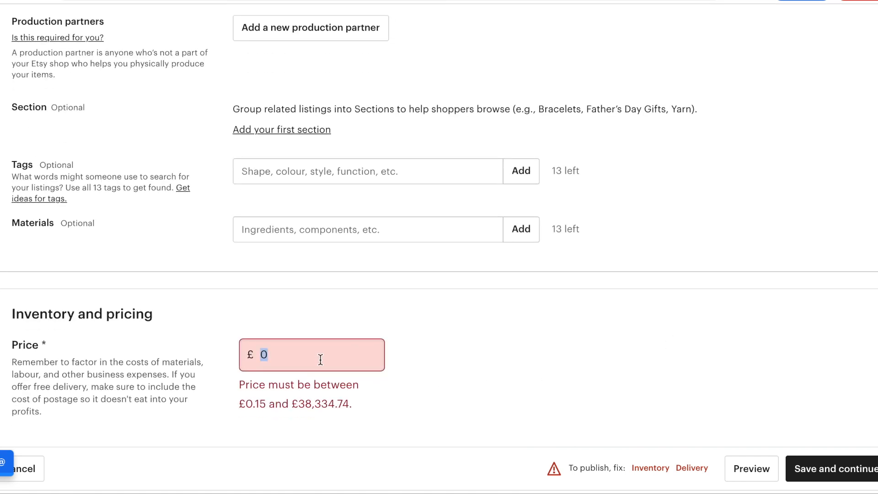
scroll(325, 359, down, 2)
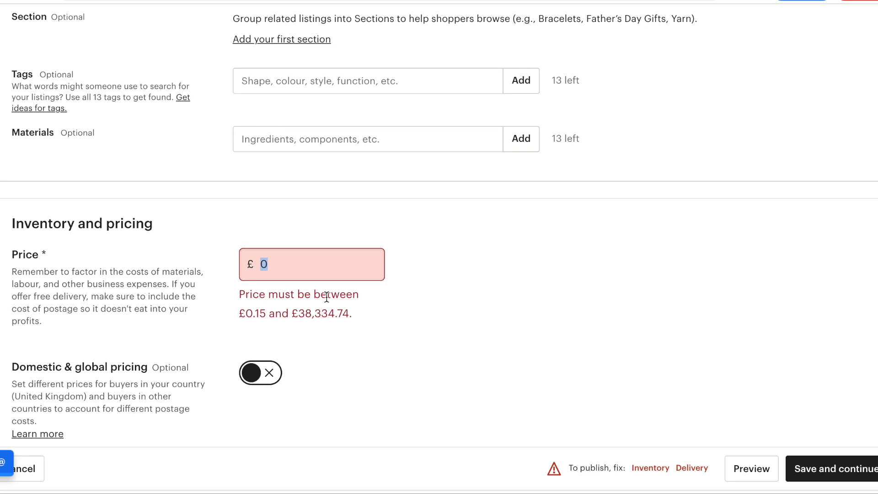
text(50)
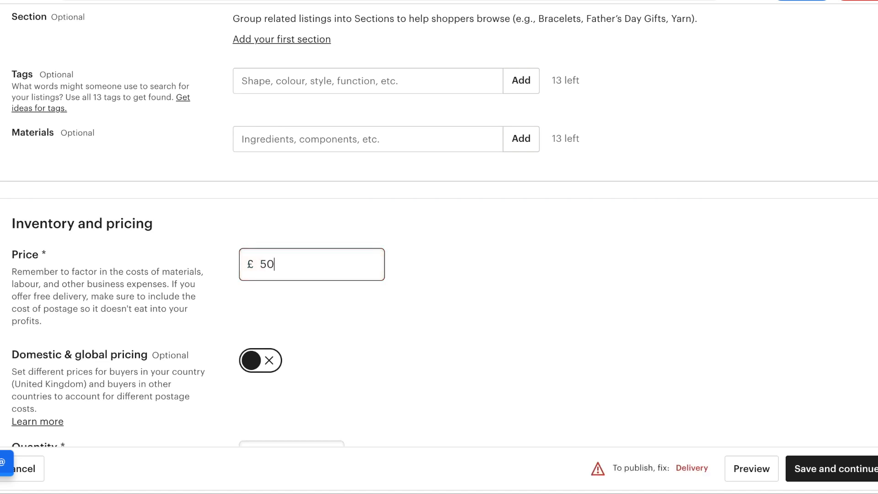
scroll(359, 357, down, 2)
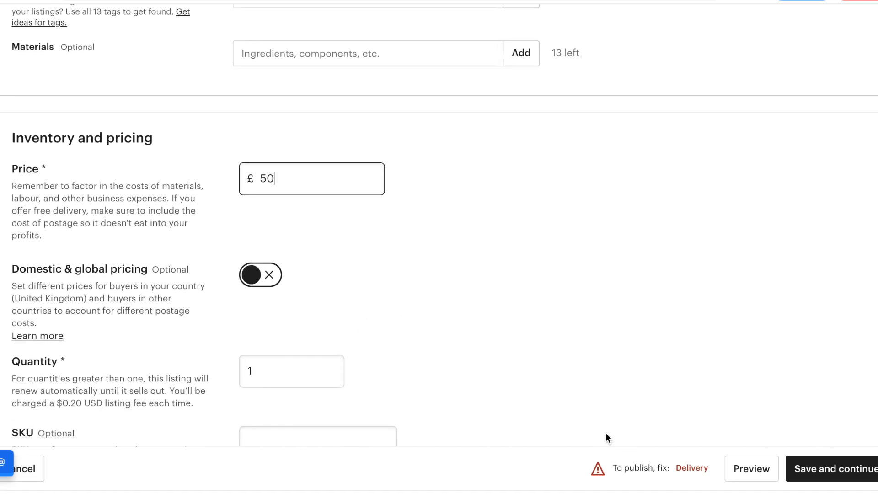
scroll(531, 402, down, 3)
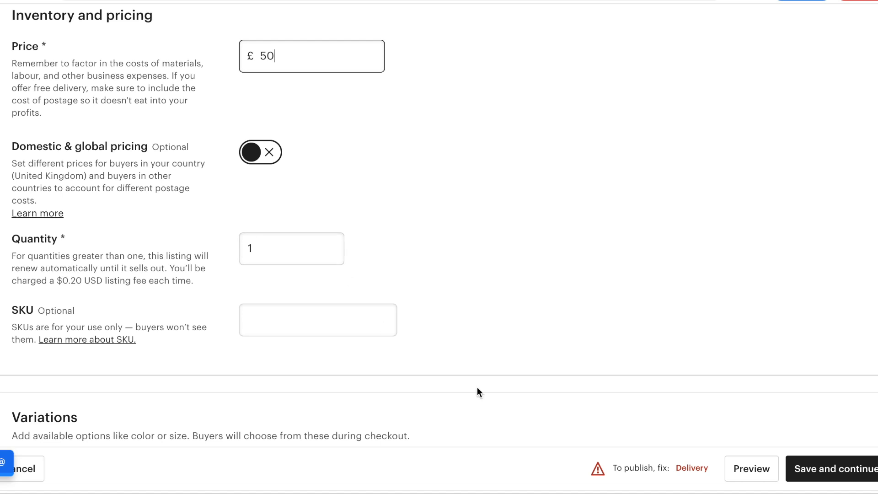
click(815, 479)
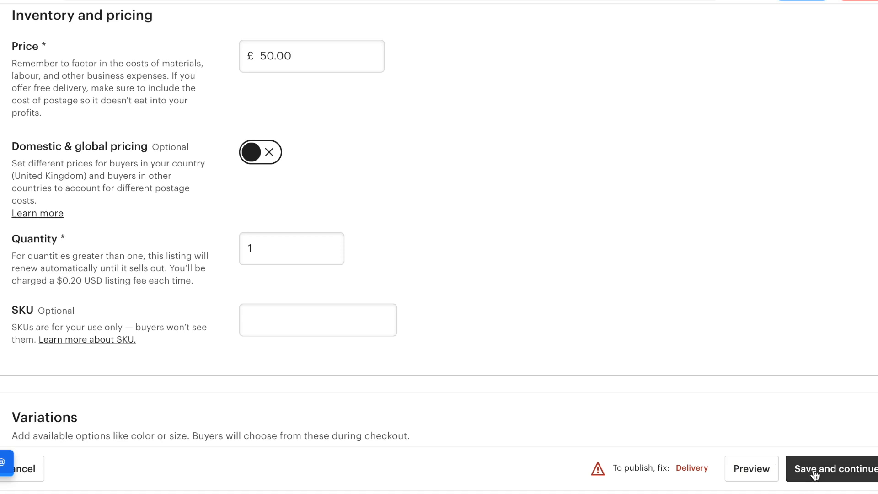
scroll(797, 418, down, 1)
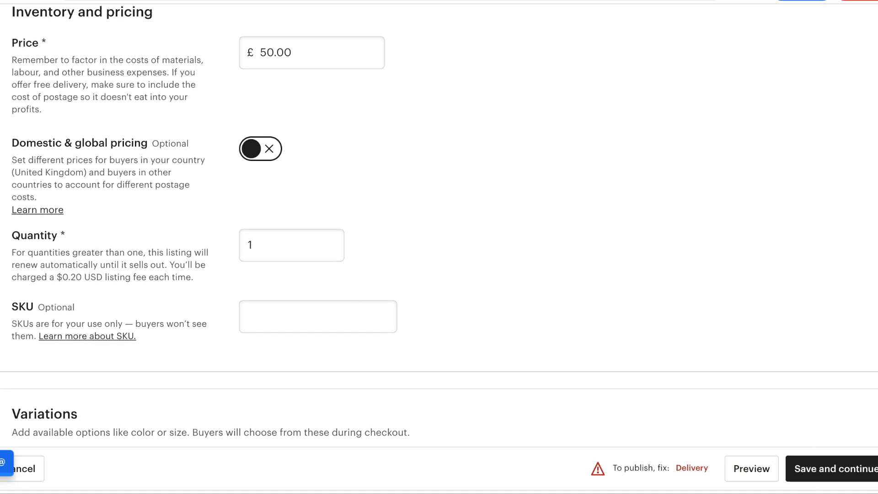
Resubmit the listing, then scroll down to the still-empty Delivery section.
click(827, 476)
scroll(643, 329, up, 5)
scroll(643, 330, up, 18)
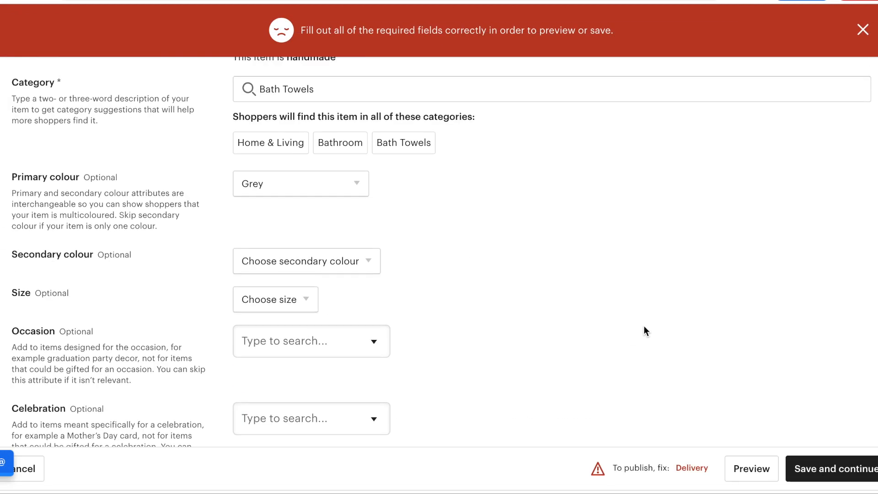
scroll(643, 330, up, 15)
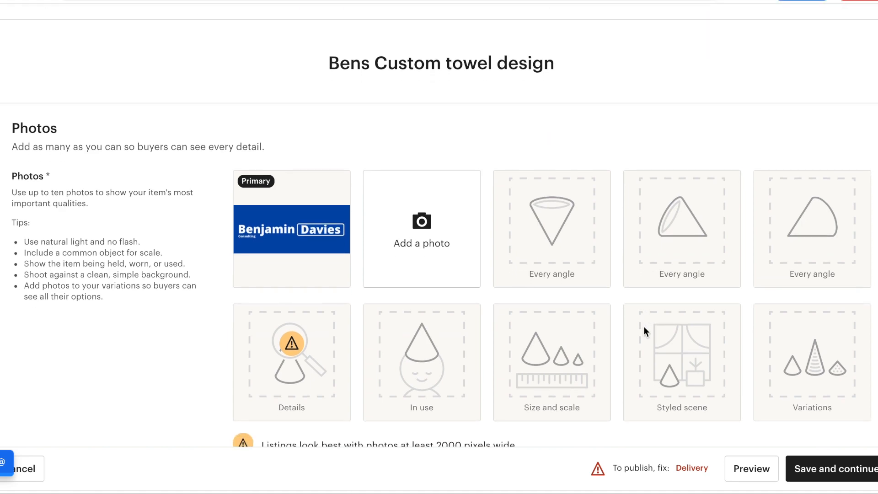
scroll(644, 330, down, 8)
scroll(643, 325, down, 18)
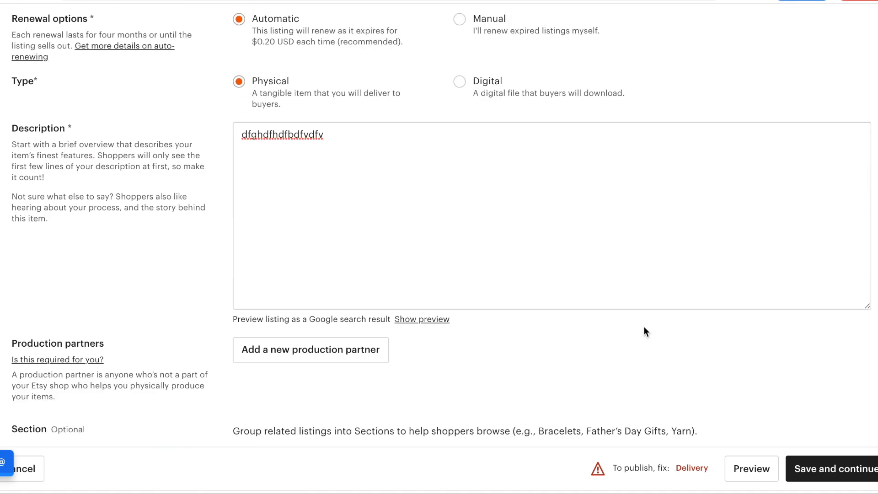
scroll(644, 326, down, 6)
scroll(644, 326, down, 13)
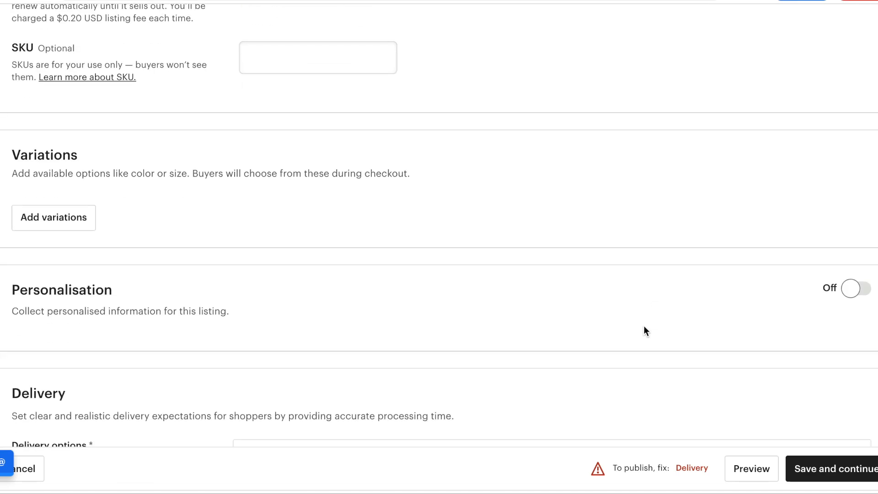
scroll(643, 327, up, 5)
scroll(644, 327, down, 6)
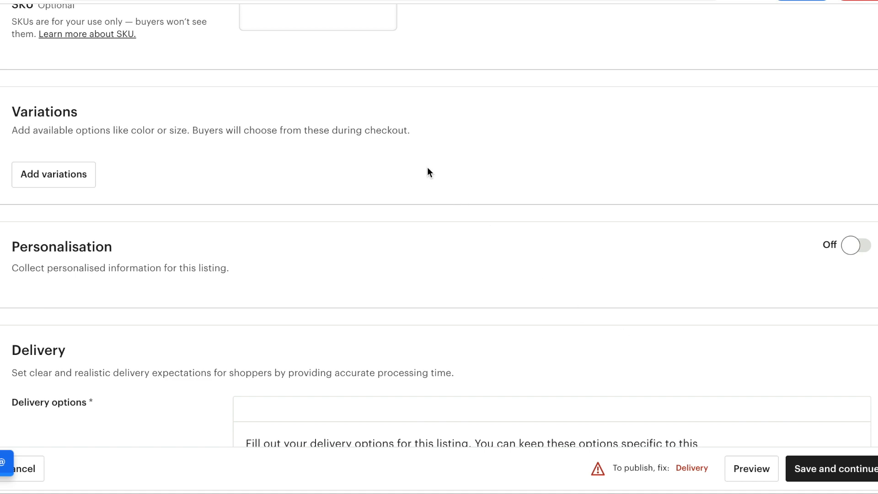
scroll(426, 172, down, 2)
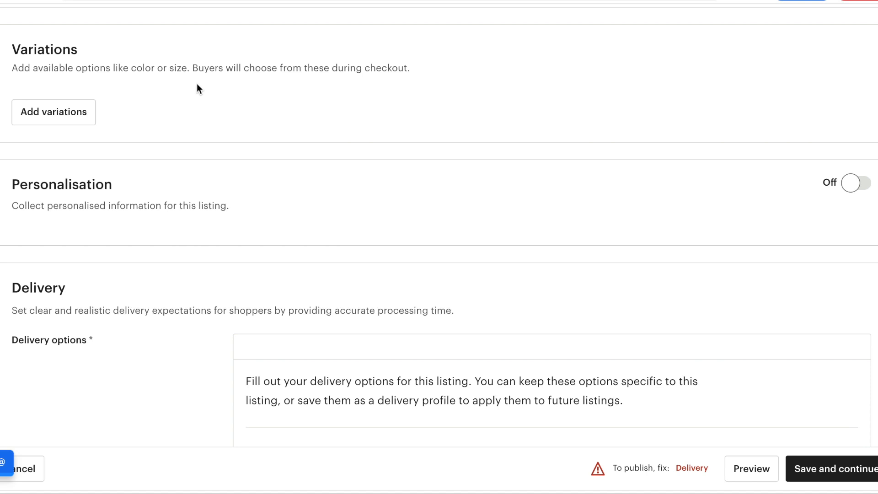
Scroll down to Delivery upgrades, Customs information and the postage preview showing free UK delivery.
scroll(196, 87, down, 2)
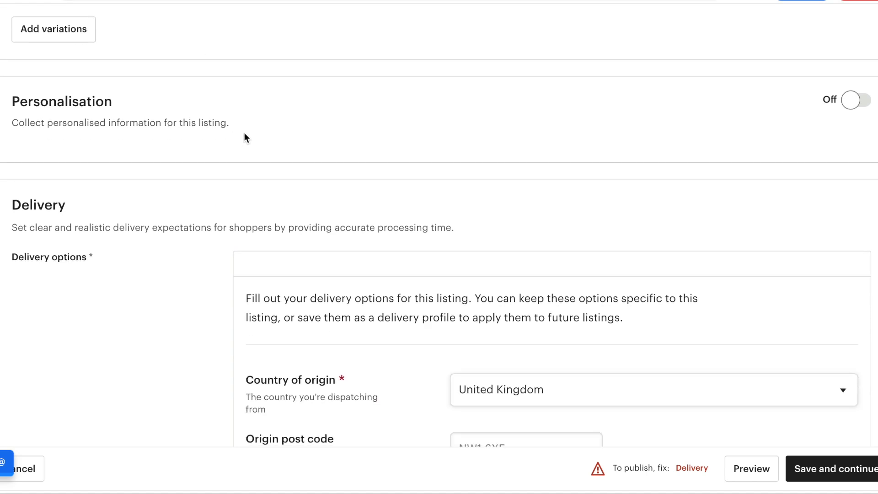
scroll(266, 120, down, 1)
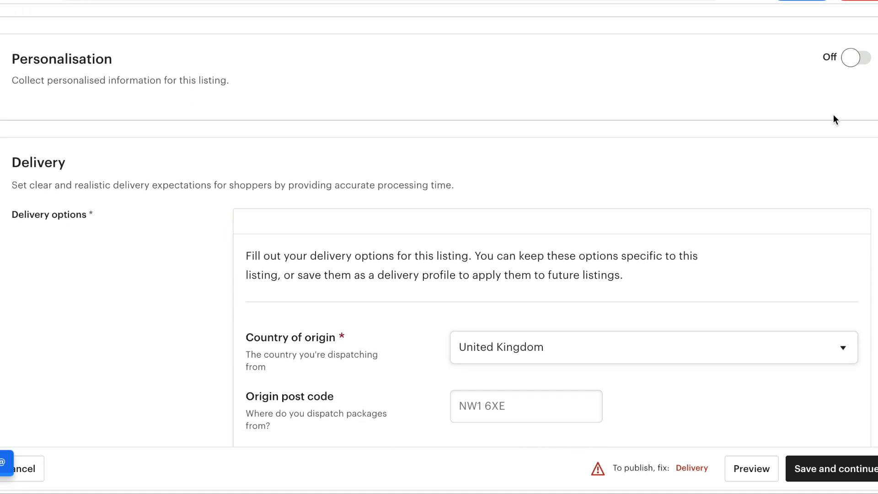
scroll(551, 112, down, 4)
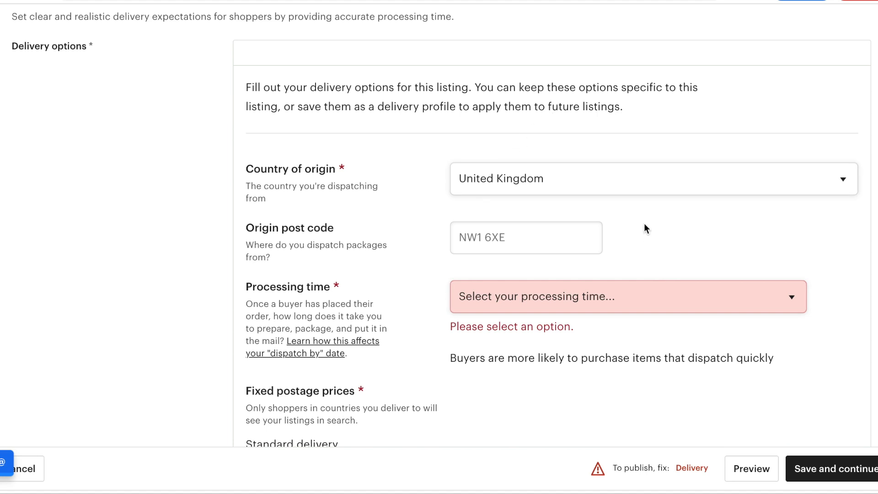
scroll(644, 227, down, 2)
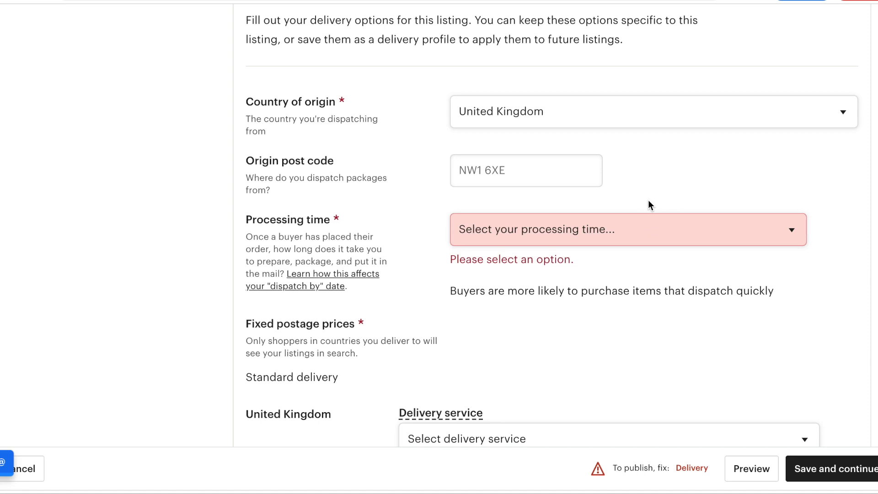
scroll(648, 224, down, 1)
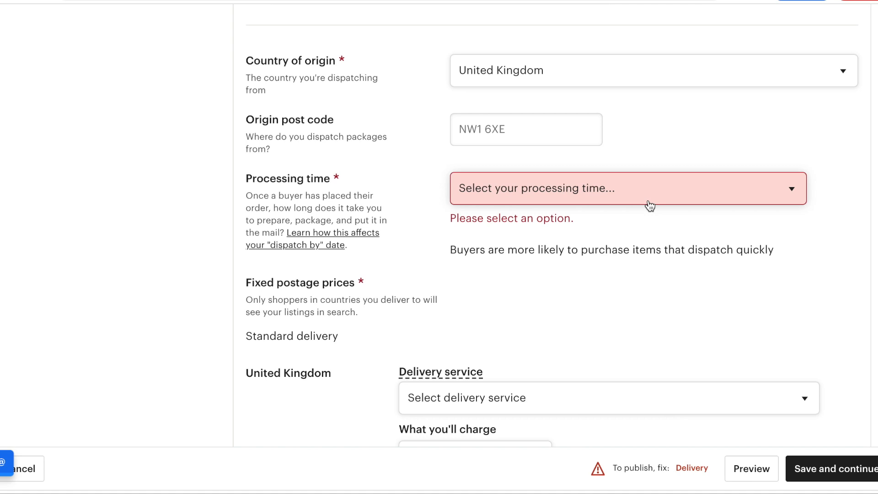
scroll(631, 228, down, 3)
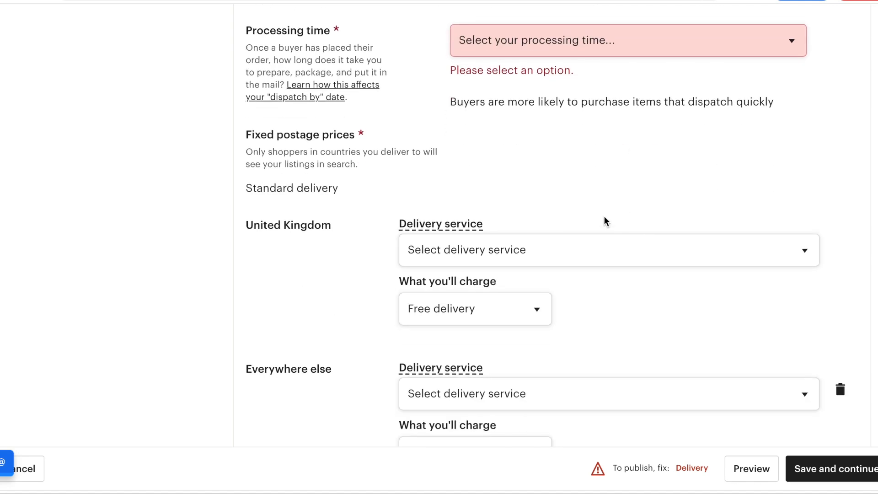
scroll(613, 187, down, 2)
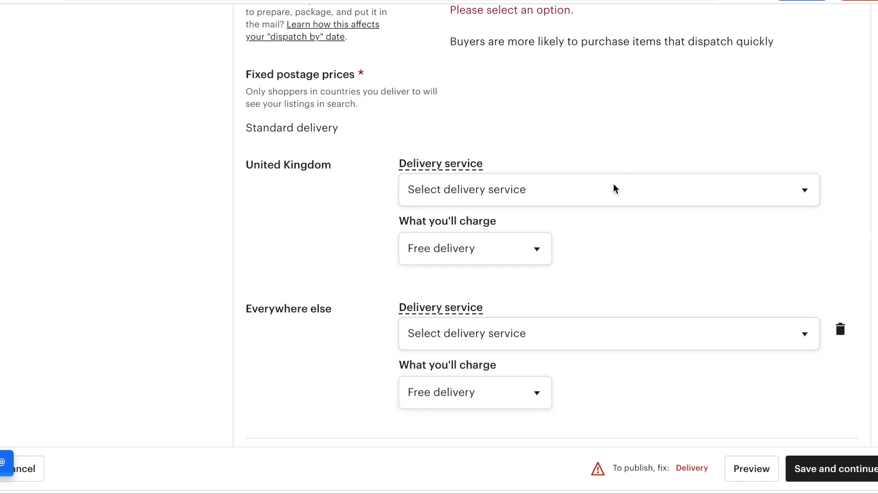
scroll(613, 190, down, 1)
scroll(614, 190, down, 1)
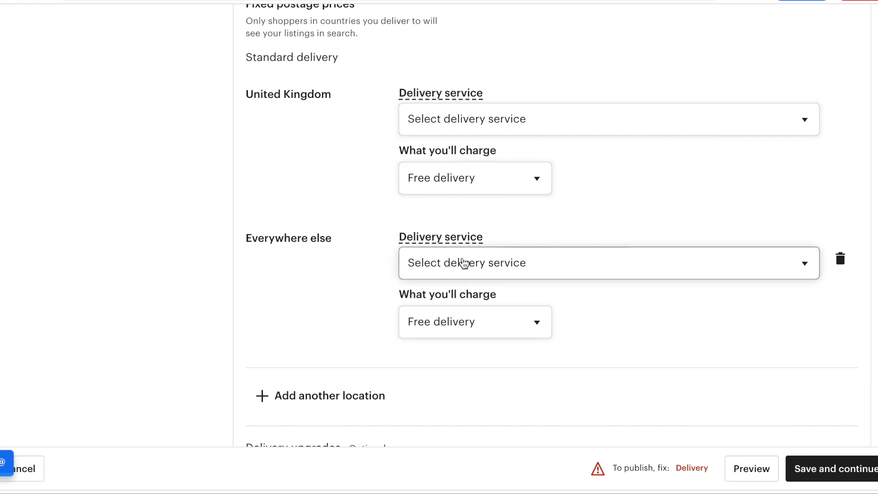
scroll(694, 270, down, 7)
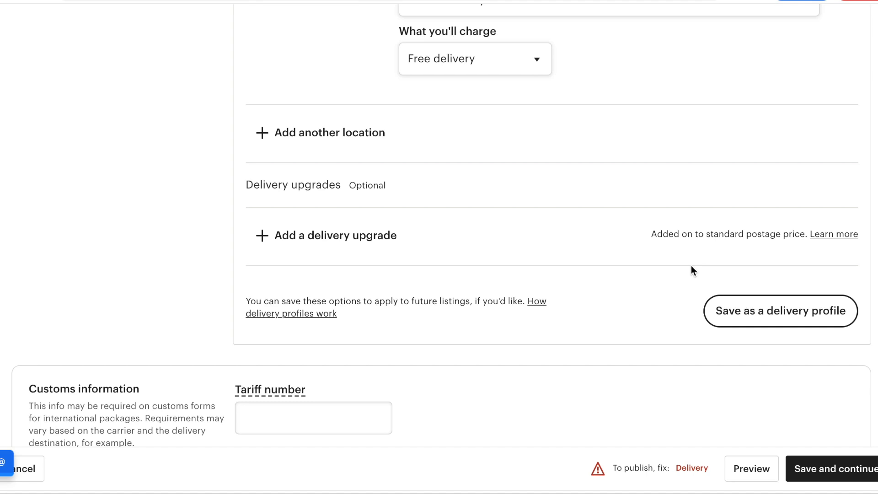
scroll(691, 271, down, 5)
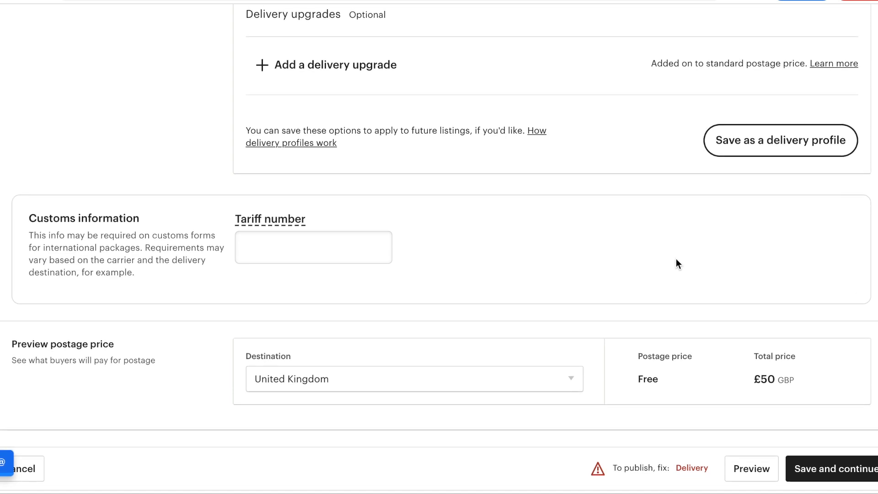
Set the processing time to 5-7 business days and save the listing.
click(832, 476)
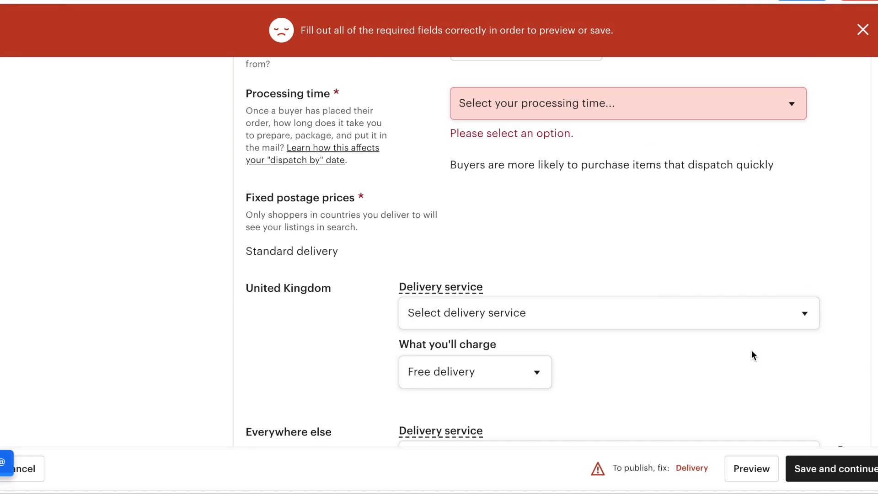
click(711, 301)
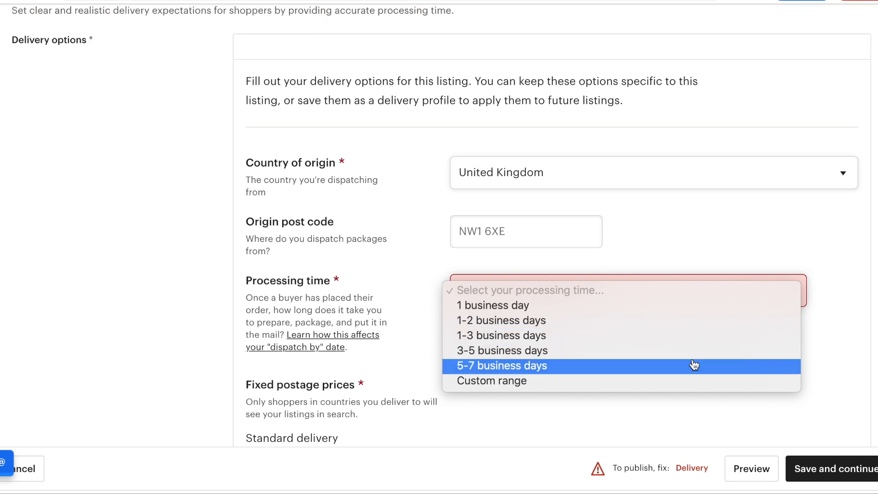
click(640, 366)
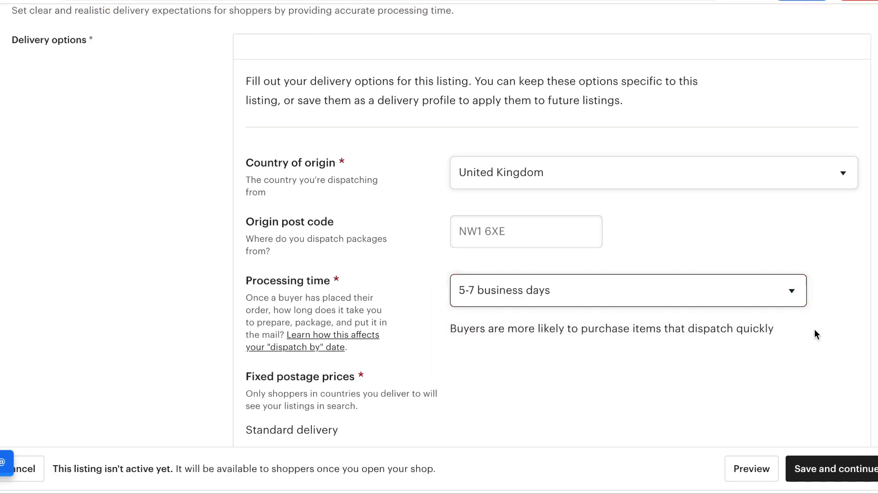
scroll(819, 328, down, 10)
scroll(823, 329, down, 4)
click(830, 468)
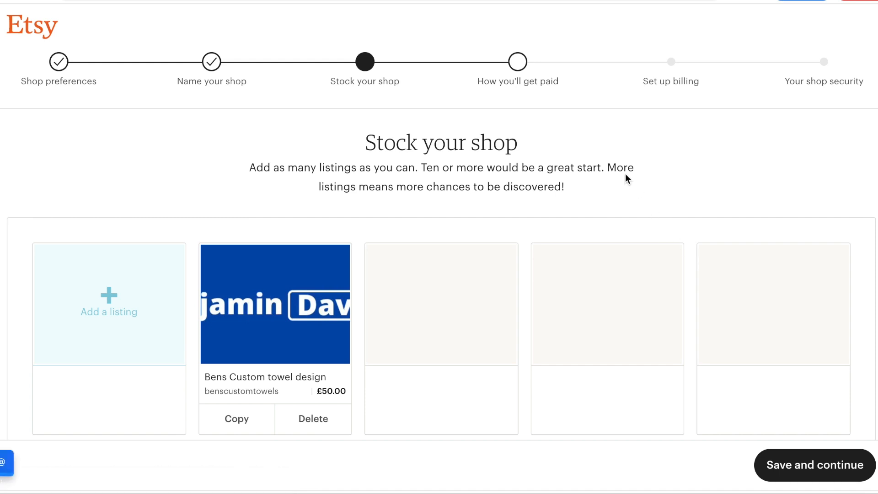
Review the stocked listings and continue to the How you'll get paid step.
scroll(624, 174, down, 5)
scroll(626, 174, down, 2)
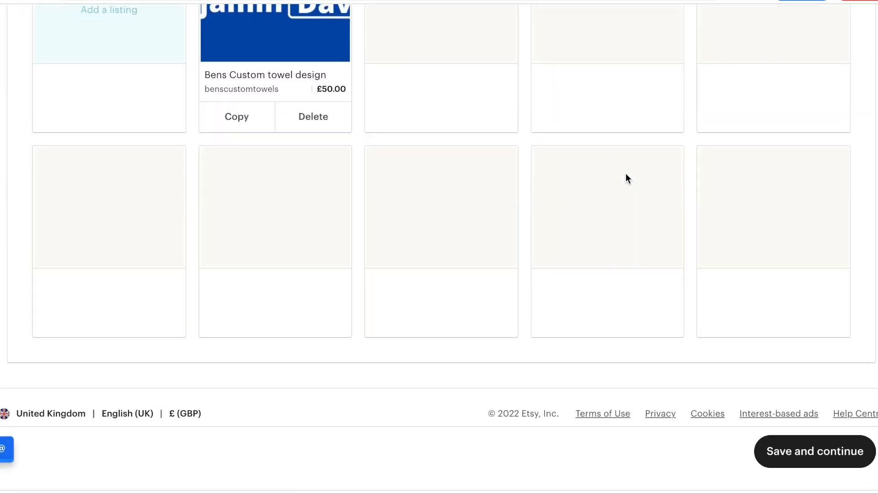
scroll(626, 173, up, 6)
scroll(626, 176, up, 1)
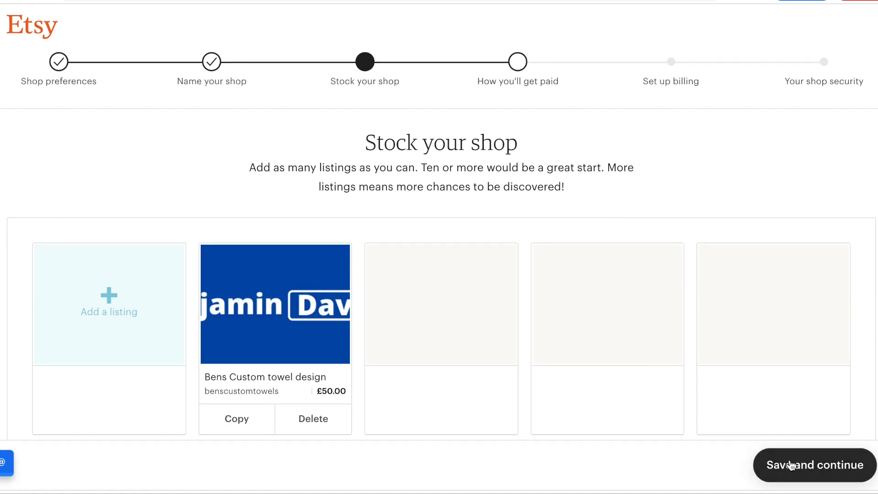
click(790, 465)
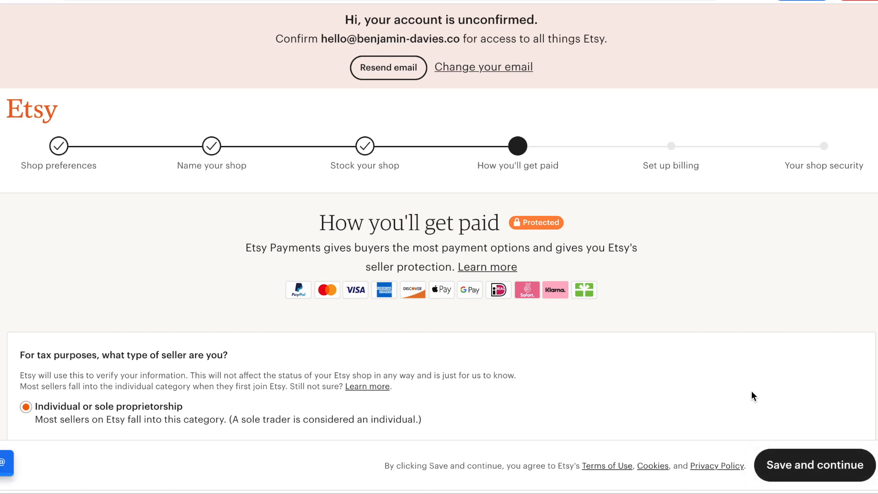
scroll(758, 373, down, 1)
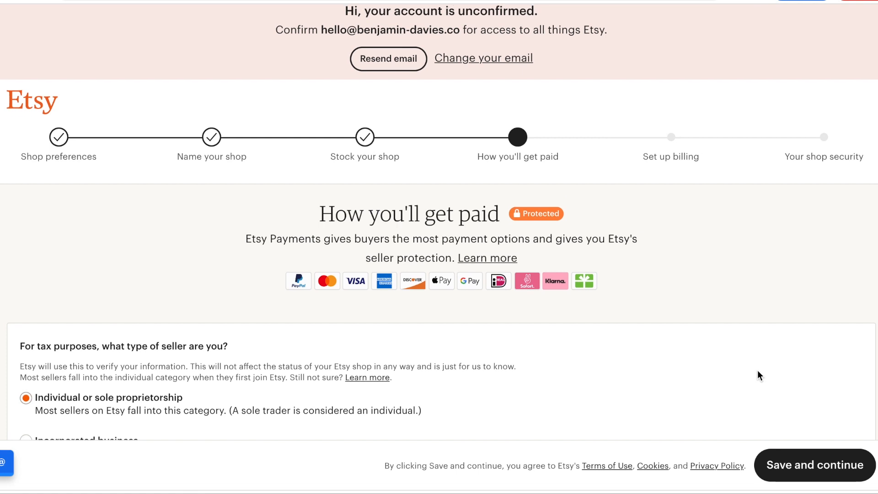
scroll(757, 374, down, 1)
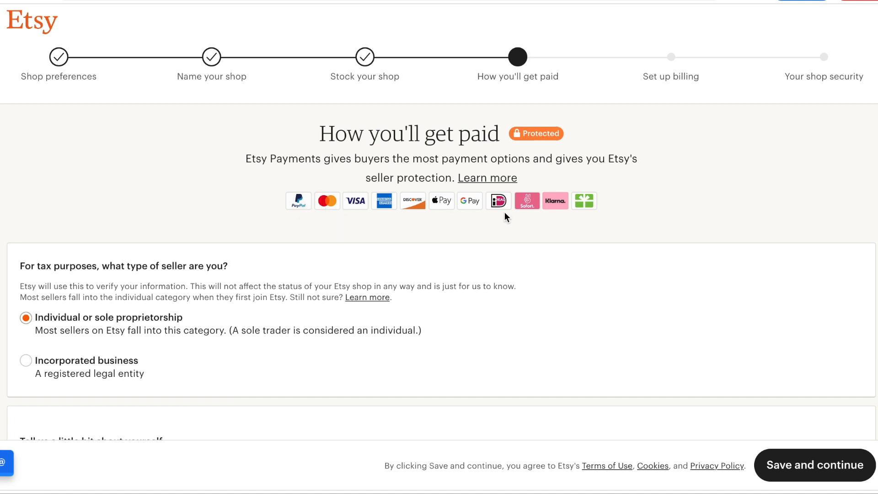
scroll(511, 215, down, 3)
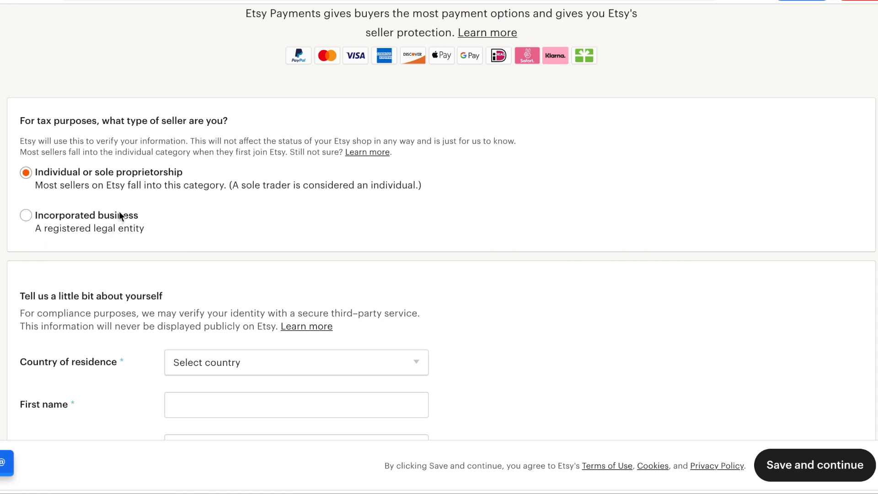
scroll(135, 214, down, 5)
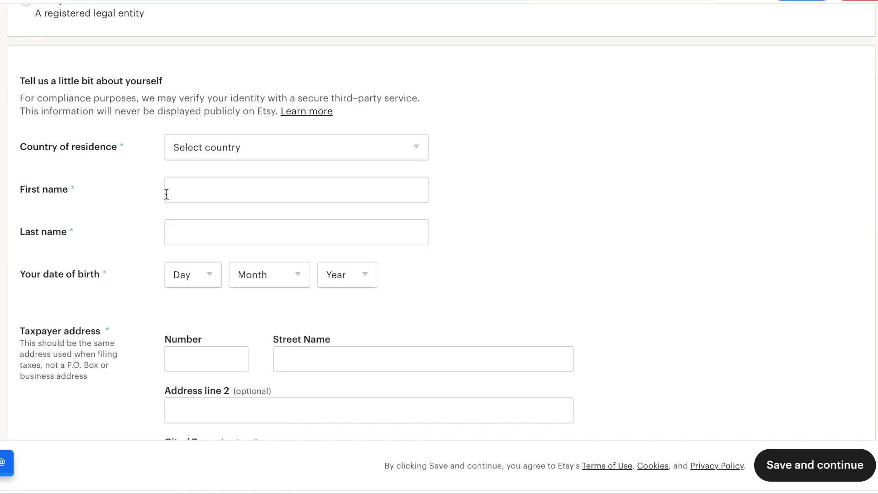
scroll(239, 188, down, 3)
scroll(240, 190, down, 10)
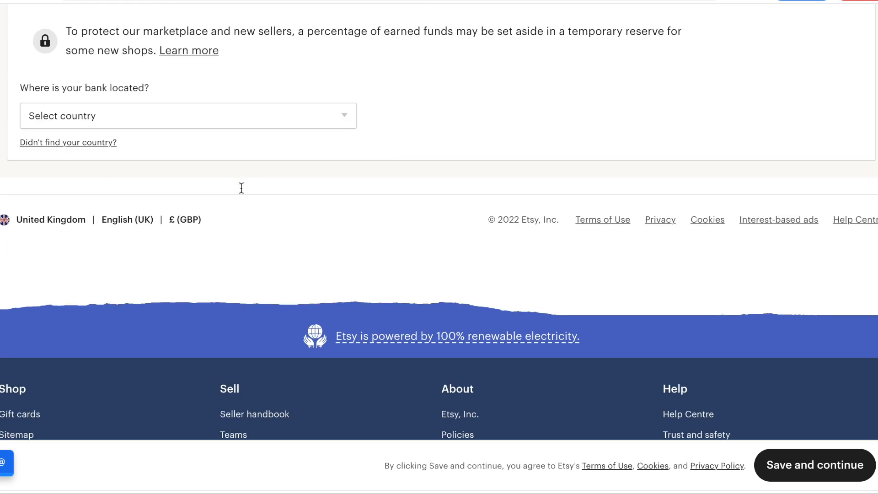
After a failed save, set the bank's location to United Kingdom.
click(801, 471)
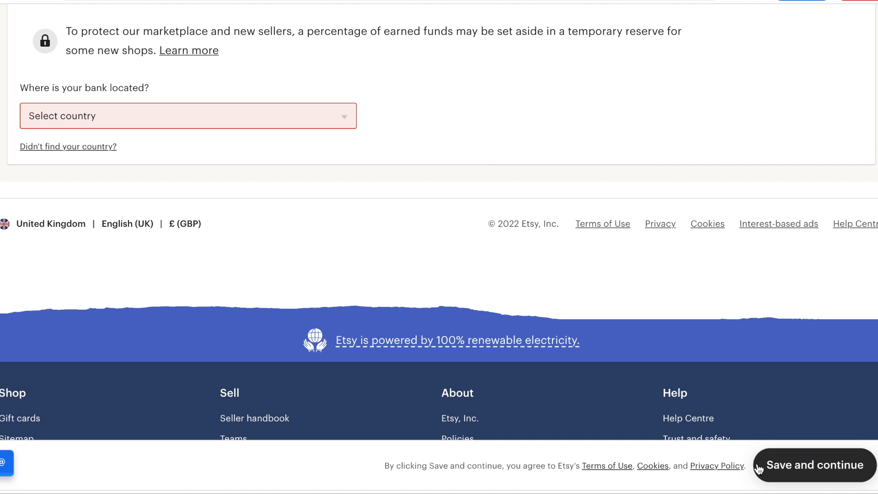
click(274, 117)
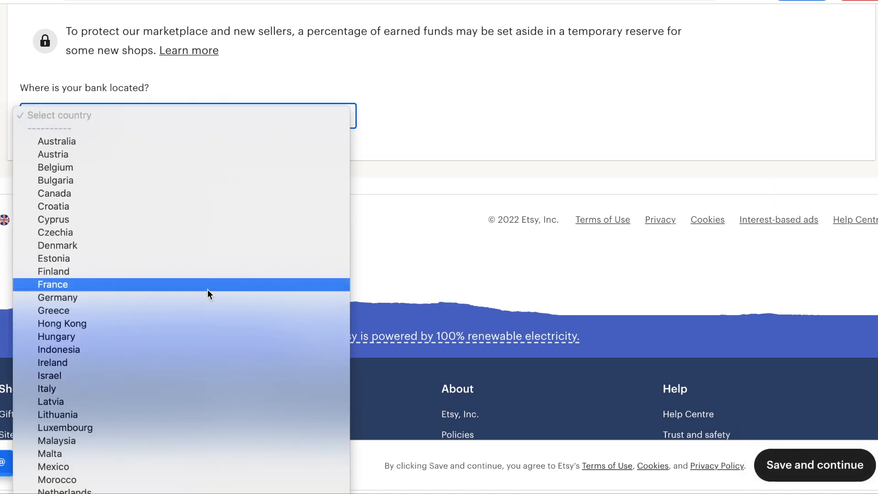
scroll(217, 340, down, 5)
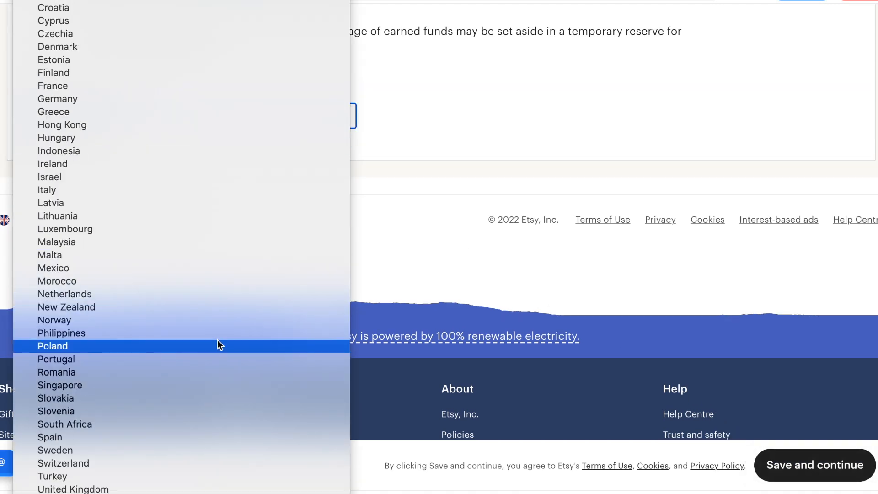
click(143, 488)
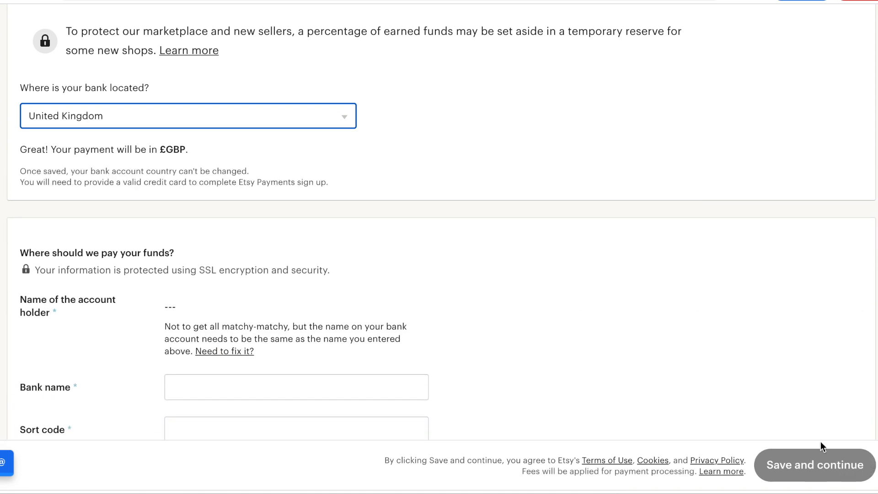
scroll(569, 336, down, 5)
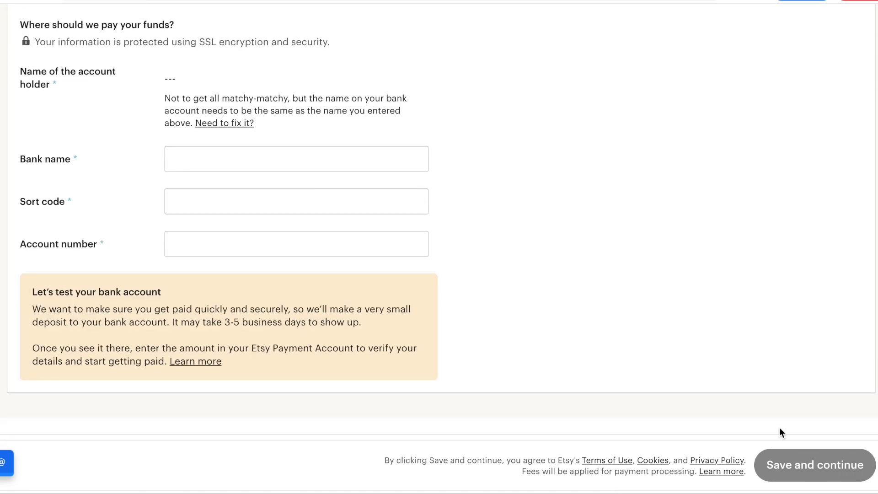
scroll(684, 341, up, 10)
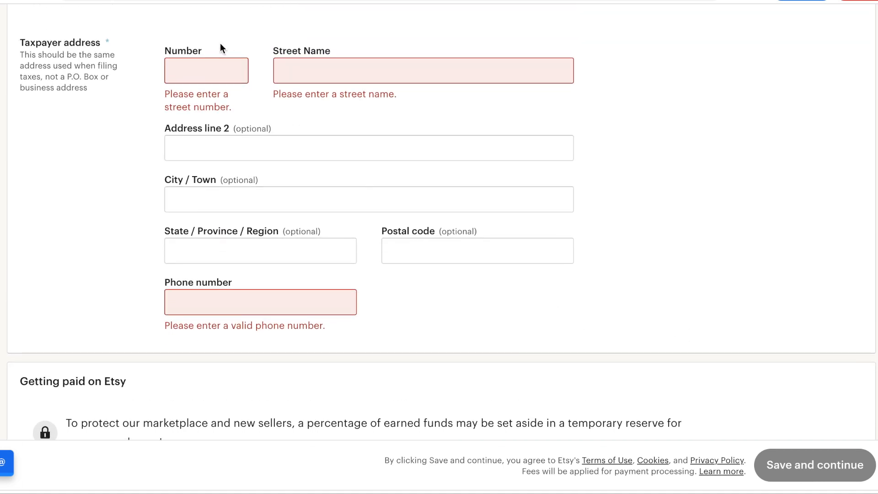
Enter the taxpayer house number, street name and phone number.
click(218, 74)
text(34535)
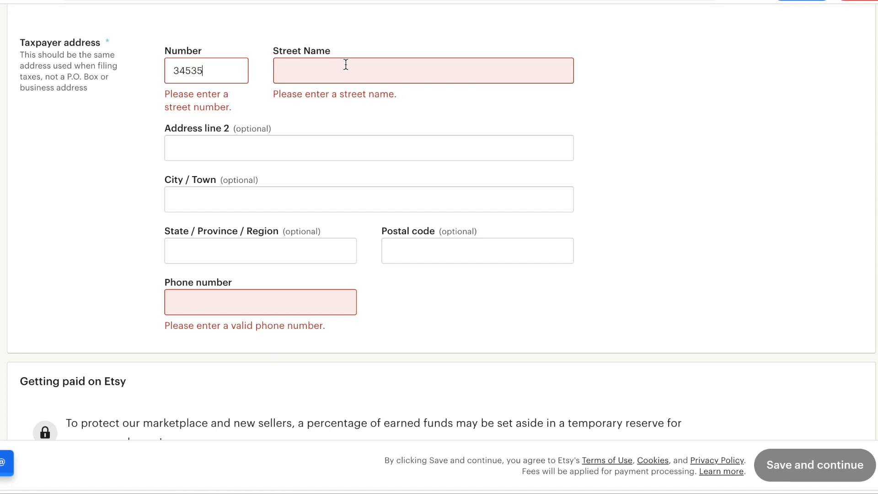
click(346, 64)
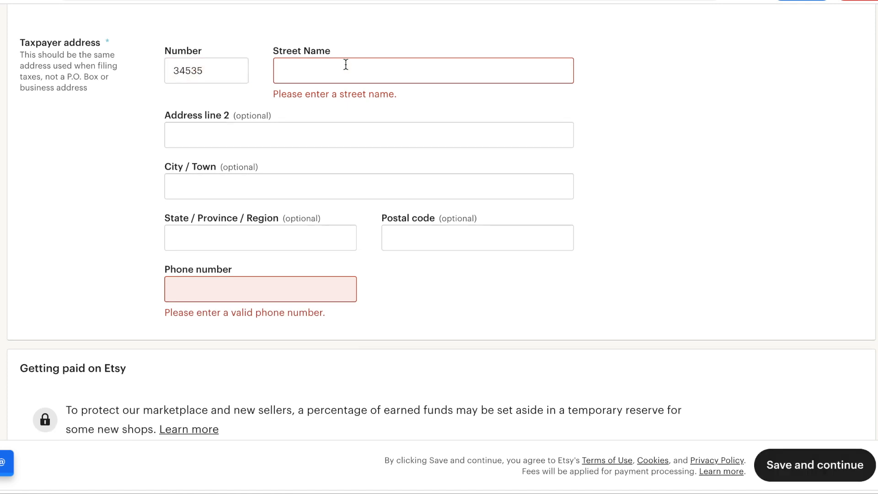
text(lane)
click(238, 281)
text(564564766)
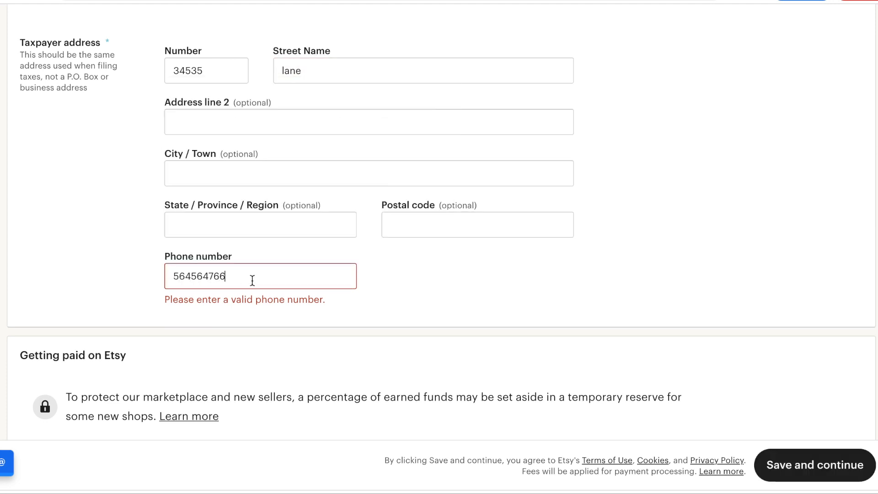
scroll(431, 330, down, 8)
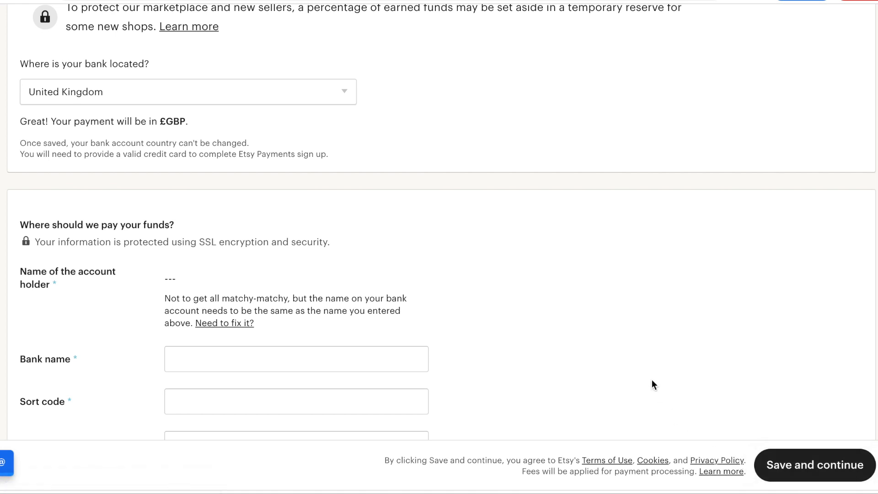
scroll(659, 387, up, 4)
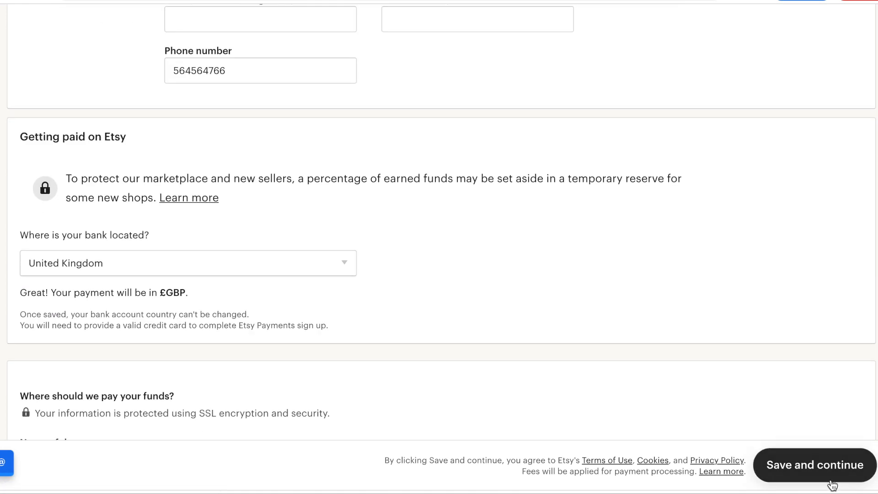
Submit the form, then enter the seller's first and last name.
click(801, 462)
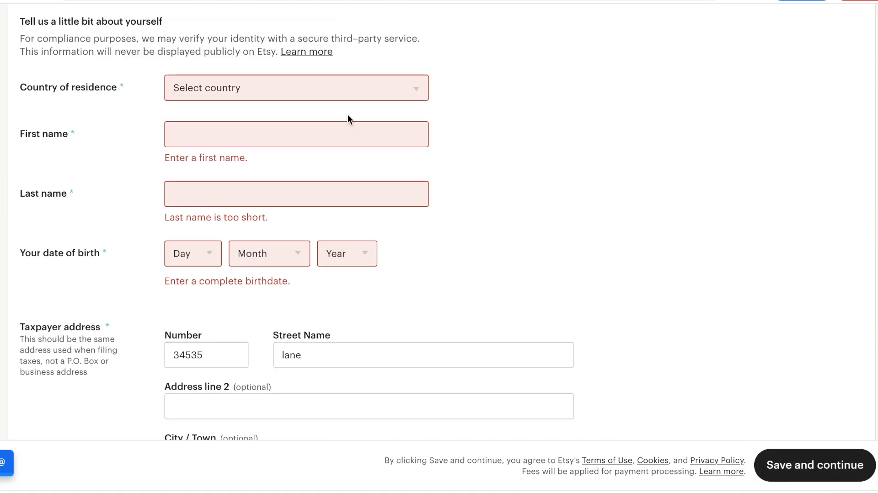
click(334, 129)
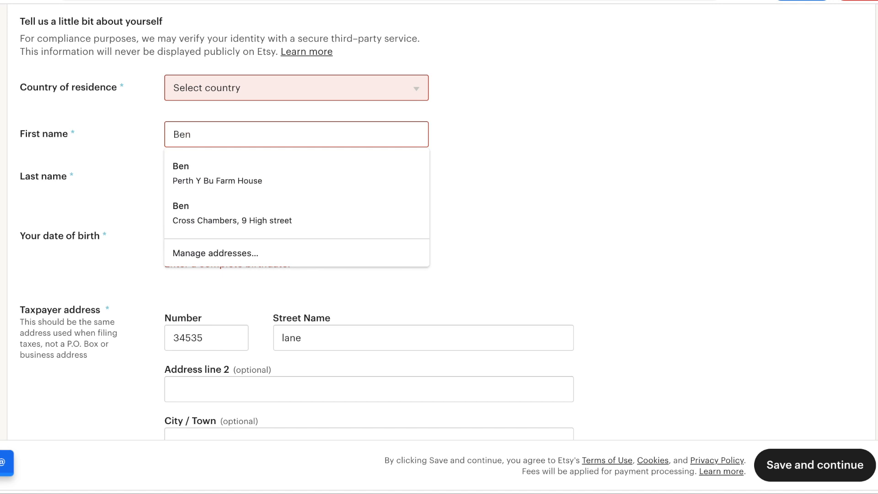
key(Tab)
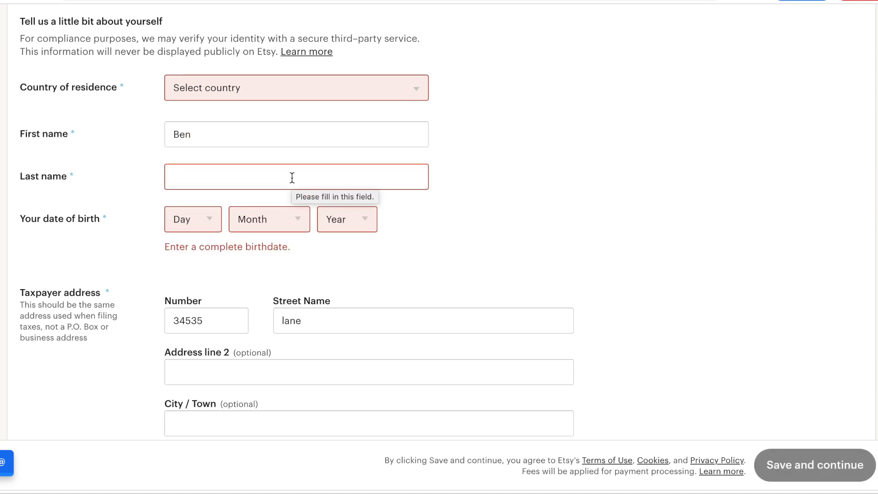
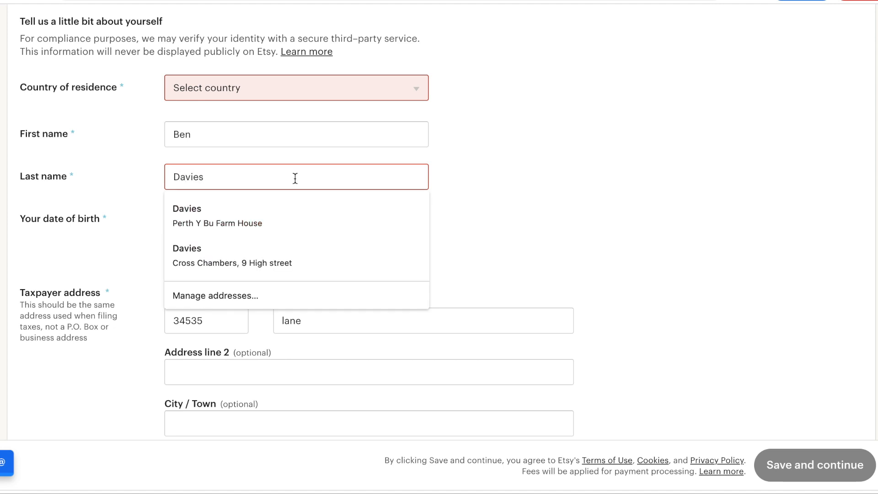
click(502, 168)
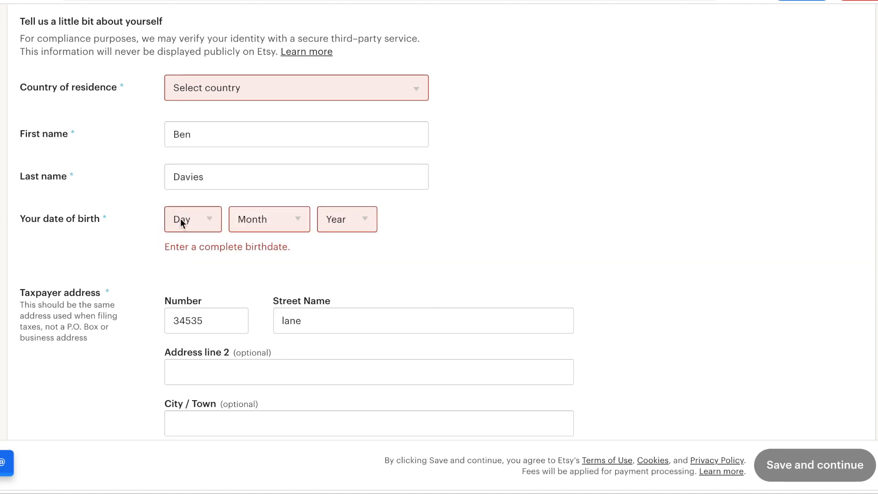
Set the date of birth to 05 April 1980.
click(184, 211)
click(178, 282)
click(251, 222)
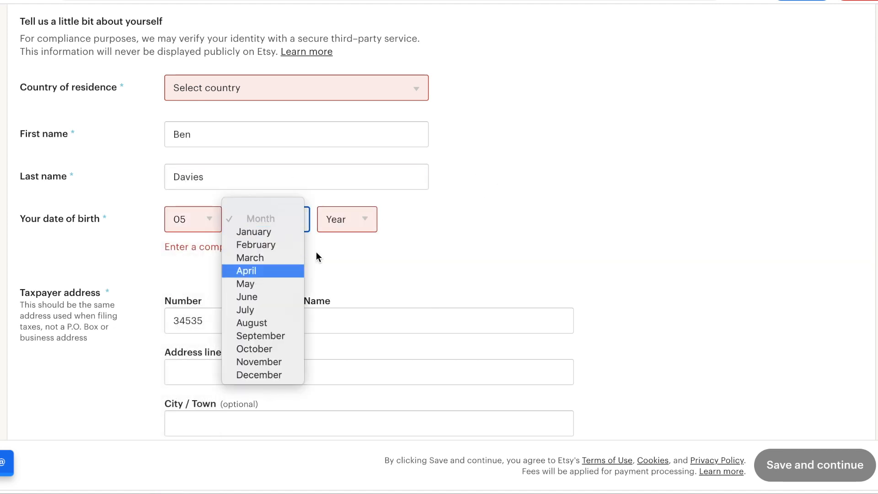
click(290, 269)
click(351, 227)
click(352, 324)
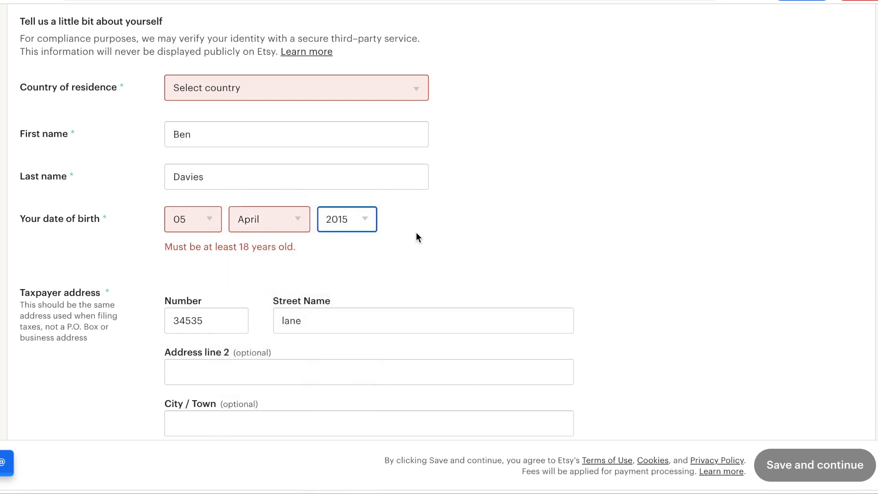
scroll(357, 284, down, 5)
scroll(358, 283, up, 4)
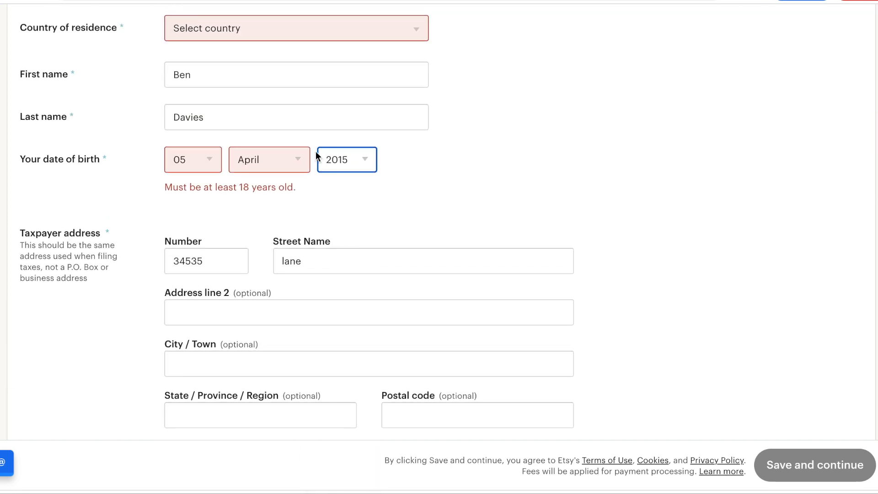
click(340, 167)
scroll(328, 263, down, 5)
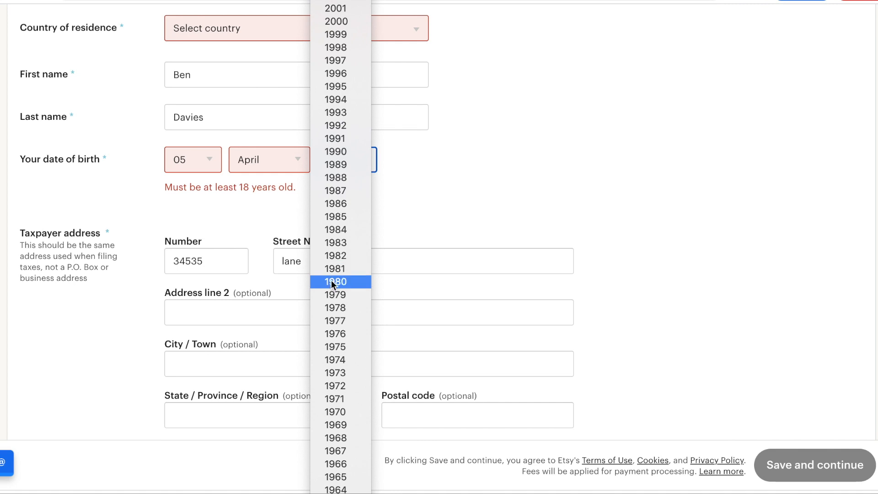
click(331, 279)
scroll(480, 160, down, 5)
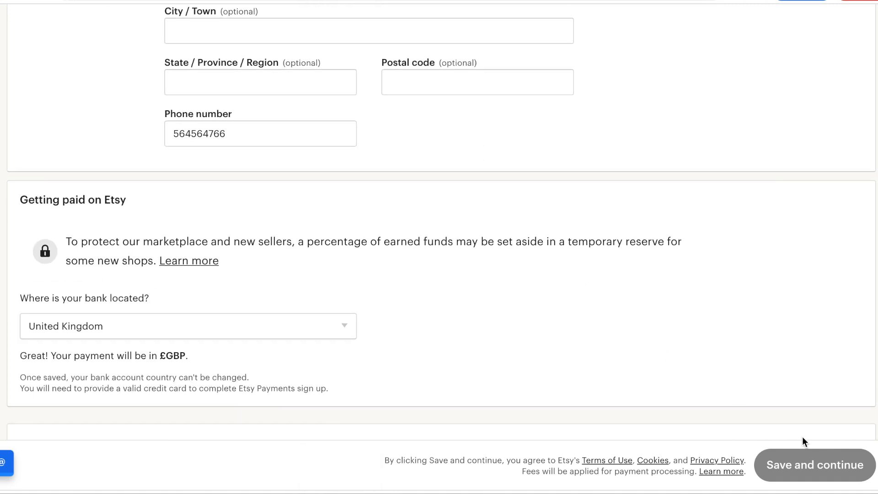
scroll(631, 288, down, 8)
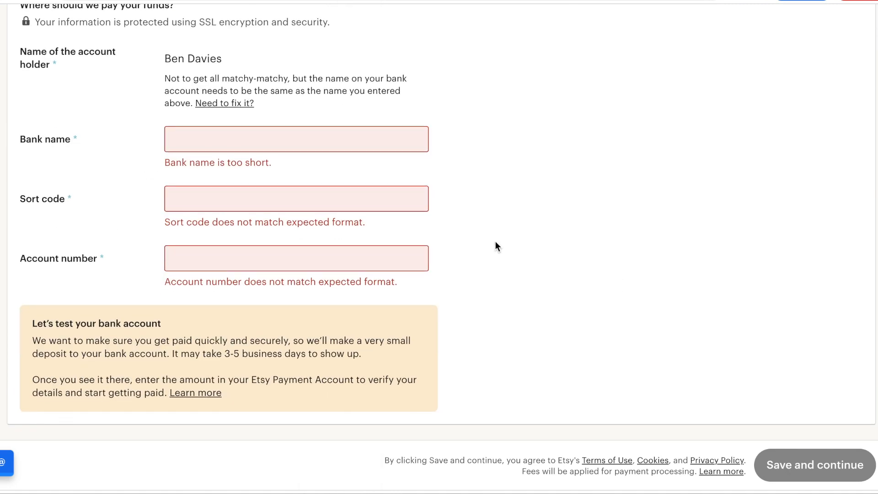
Enter HSBC as the bank name, plus the sort code and account number.
click(330, 145)
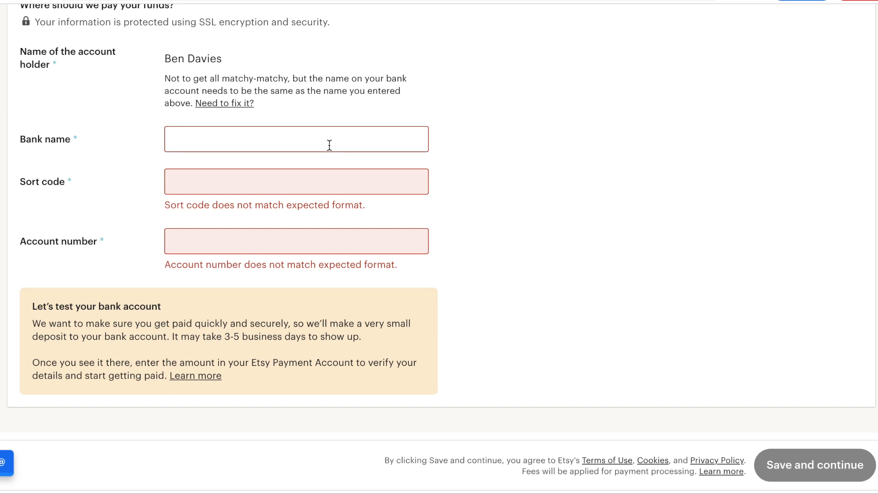
text(HSBC)
click(329, 175)
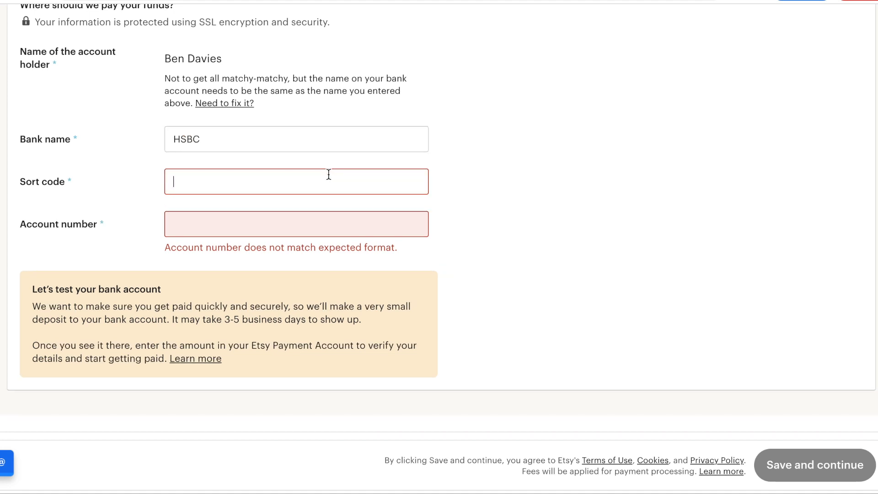
text(40 34)
key(BackSpace)
key(BackSpace)
key(BackSpace)
key(BackSpace)
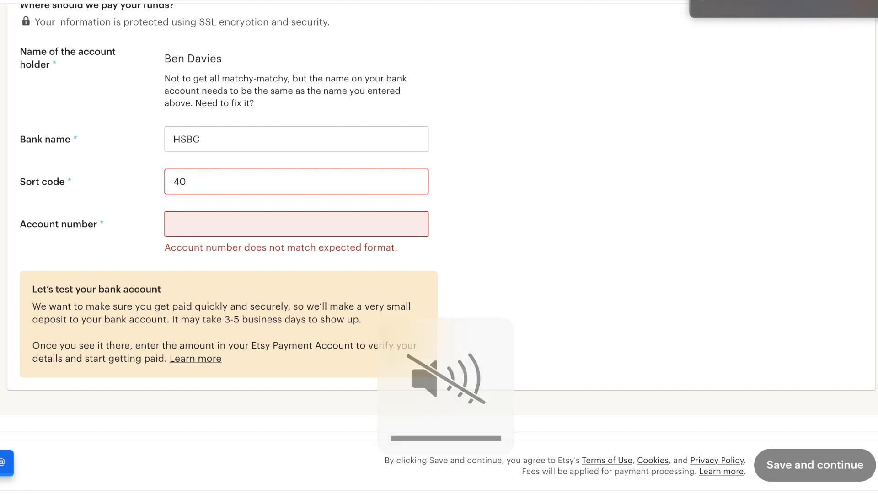
text(30 20)
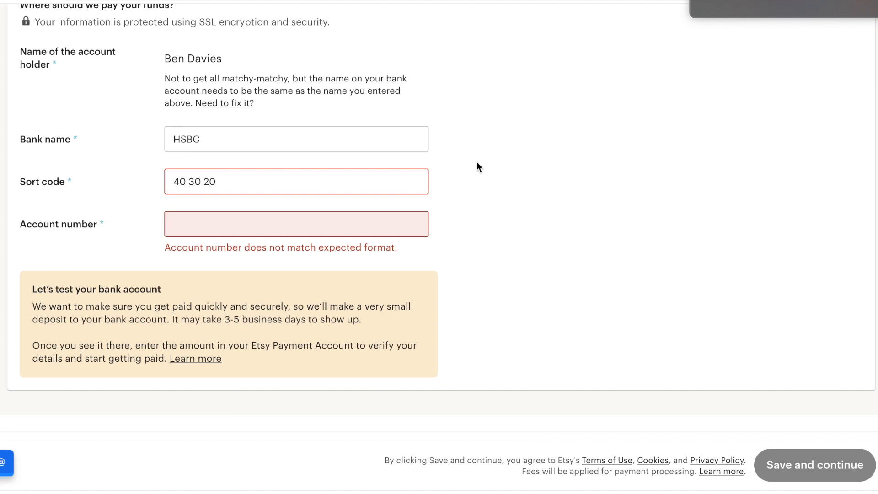
click(312, 229)
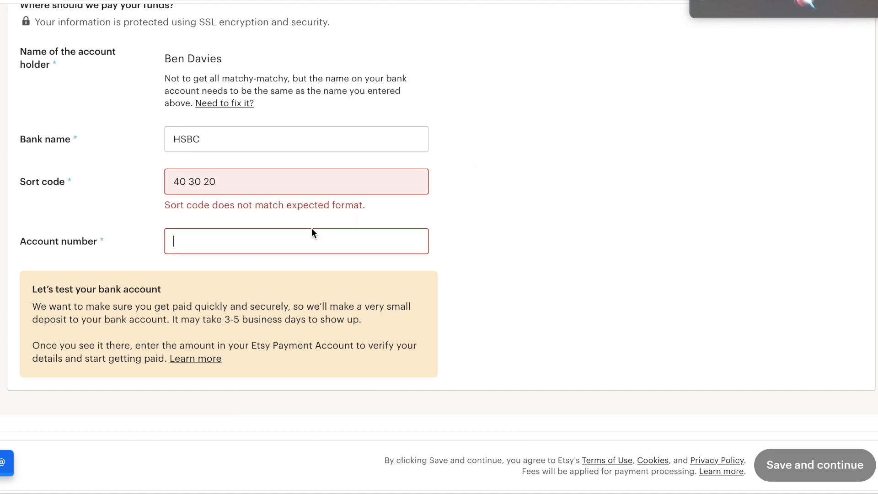
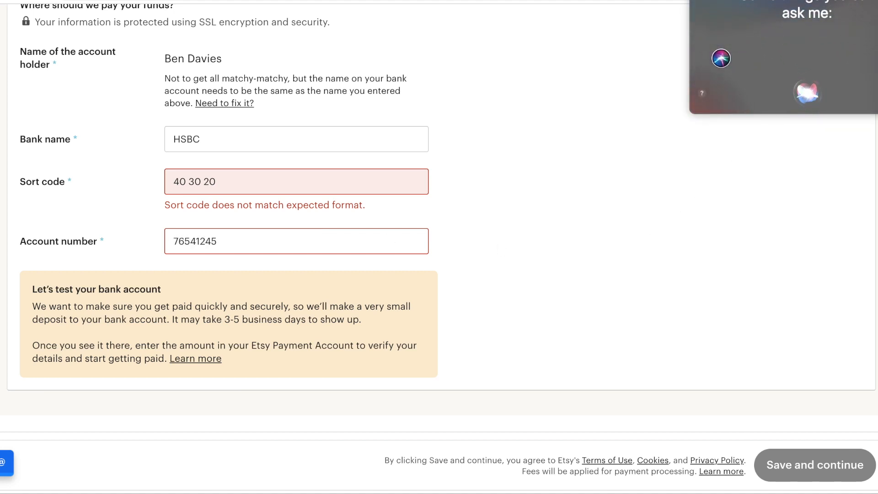
click(669, 337)
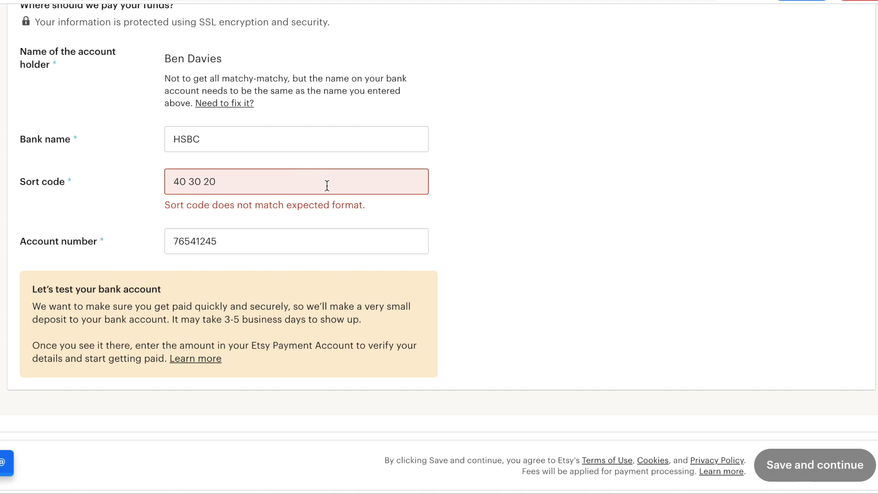
Delete the spaces from the sort code to clear the format error.
drag(327, 186, 195, 176)
click(280, 188)
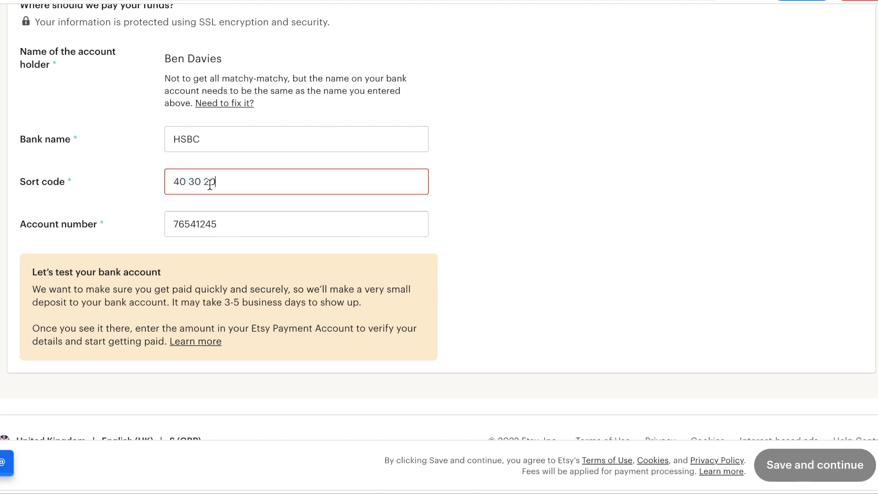
click(204, 180)
key(BackSpace)
click(182, 179)
key(Delete)
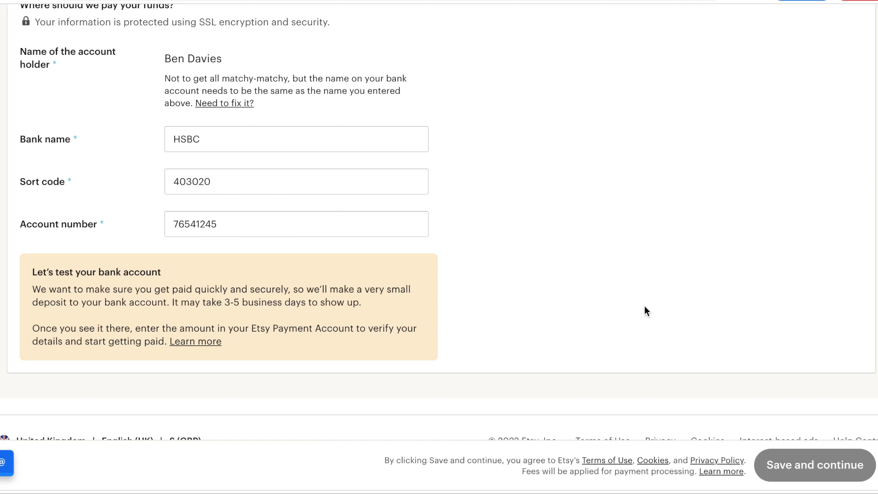
scroll(640, 274, down, 5)
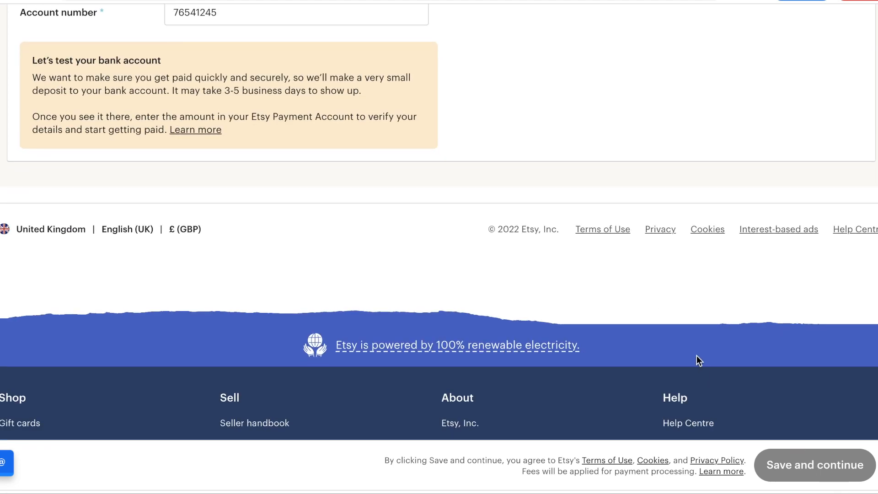
scroll(698, 357, up, 15)
Choose United Kingdom as country of residence and try saving the form.
click(358, 105)
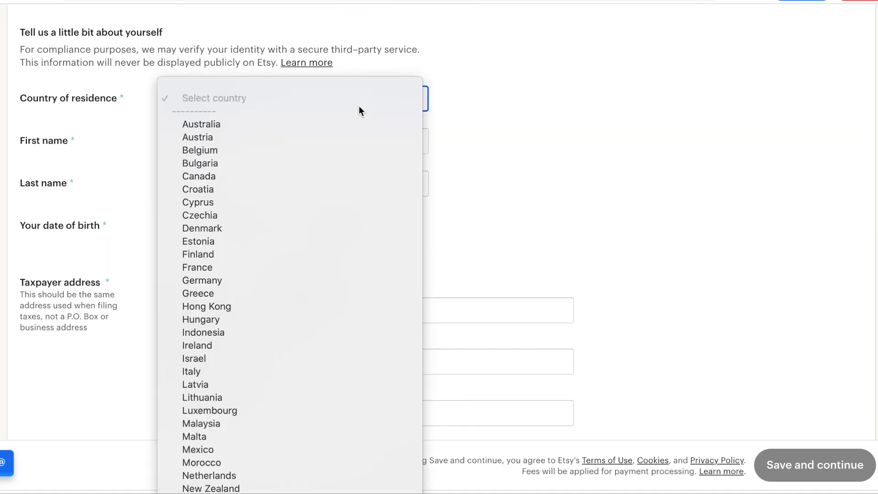
scroll(287, 238, down, 3)
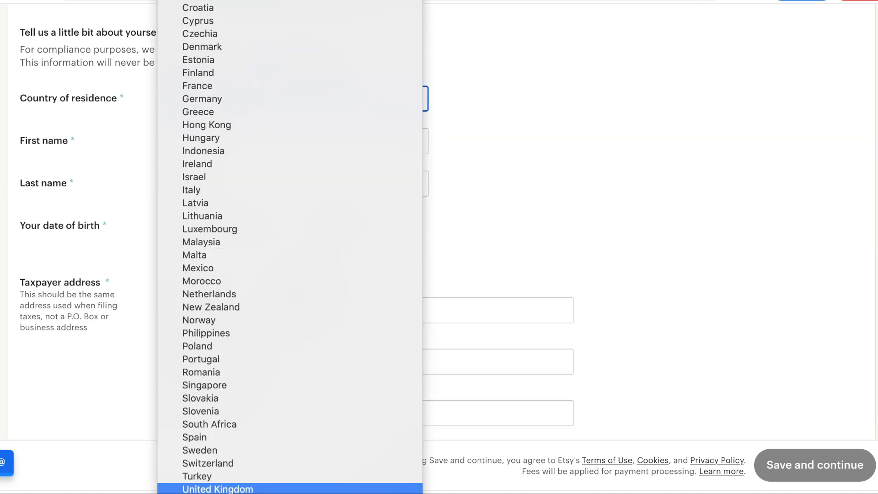
click(274, 487)
click(791, 463)
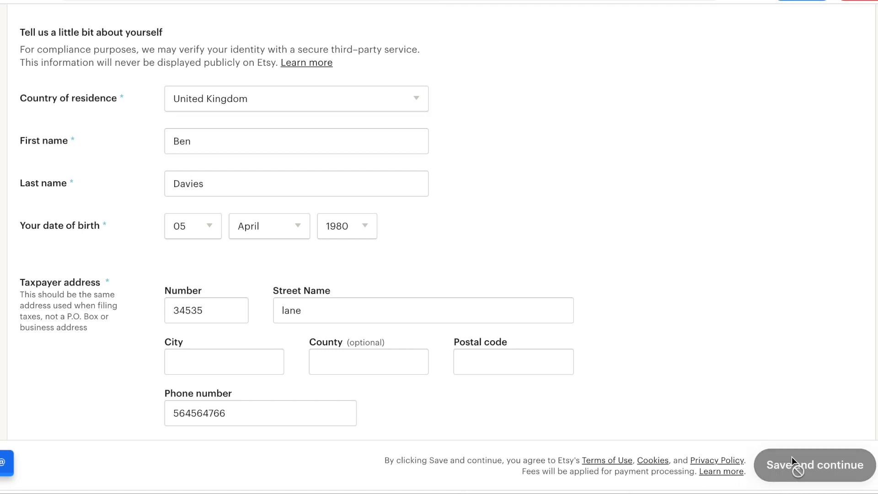
Fill in the taxpayer city and postal code.
click(233, 361)
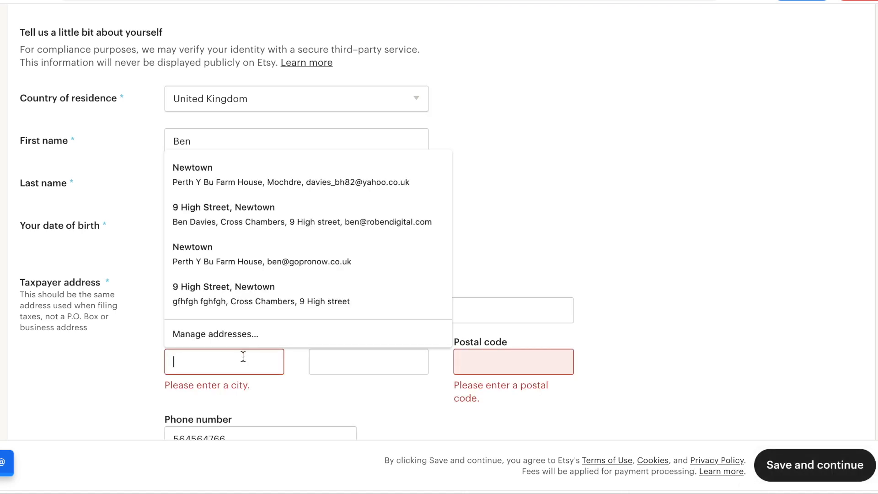
text(london)
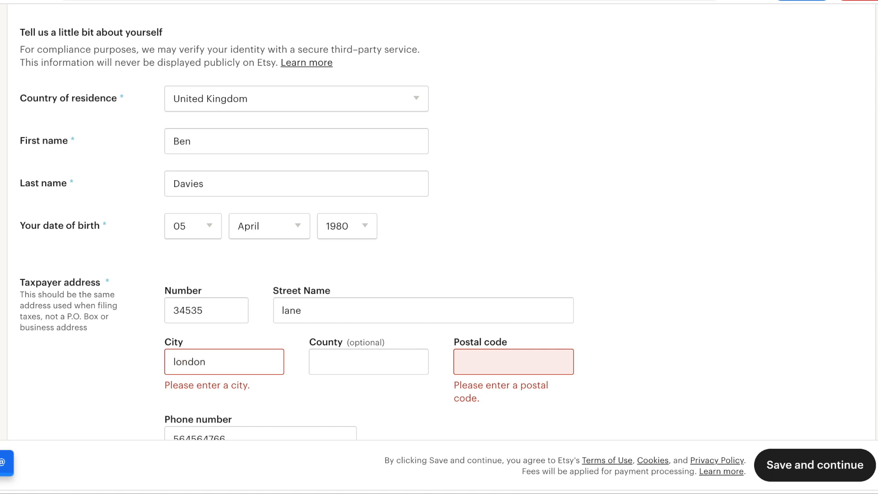
click(515, 360)
text(n)
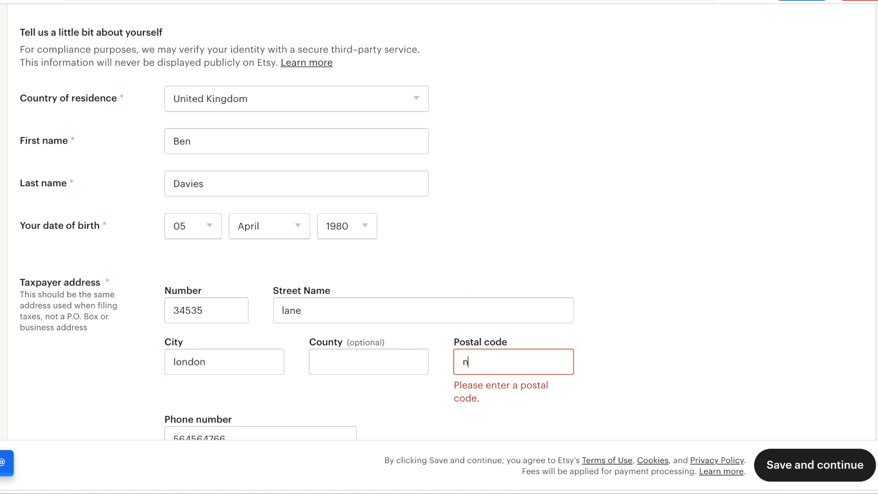
text(1 4jx)
Submit the payment details and review the identity-information error banner.
click(783, 463)
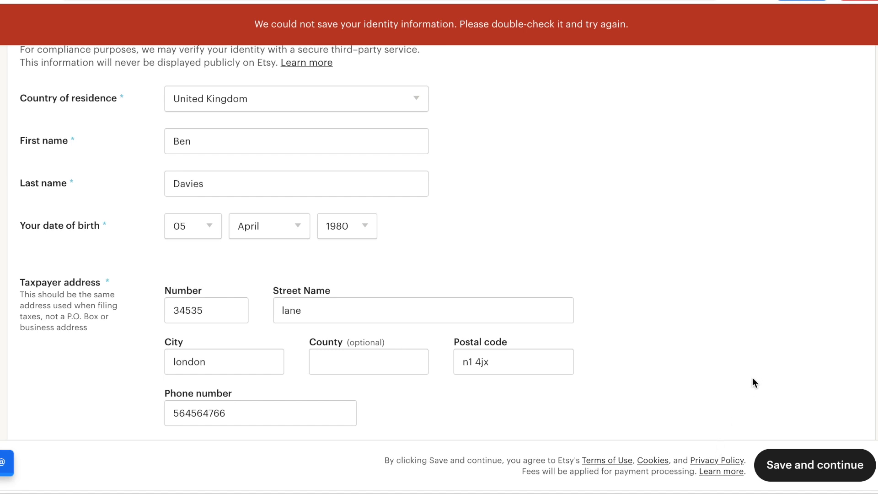
scroll(753, 378, up, 4)
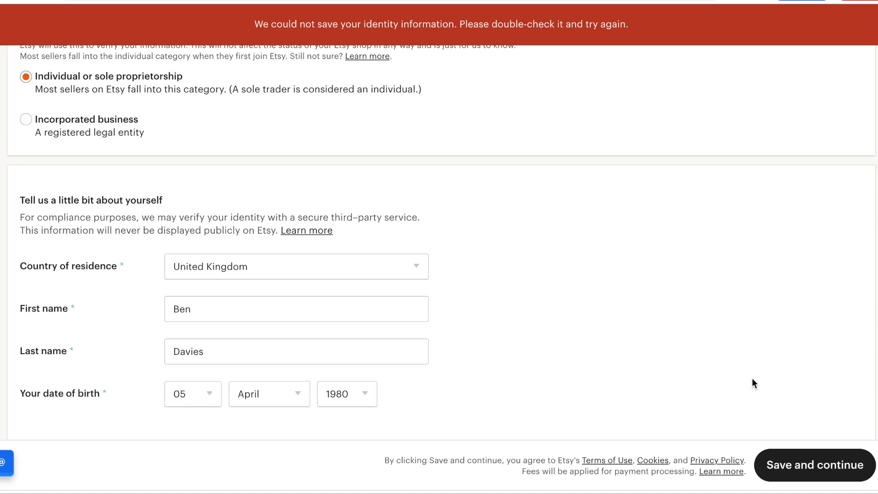
scroll(752, 383, up, 2)
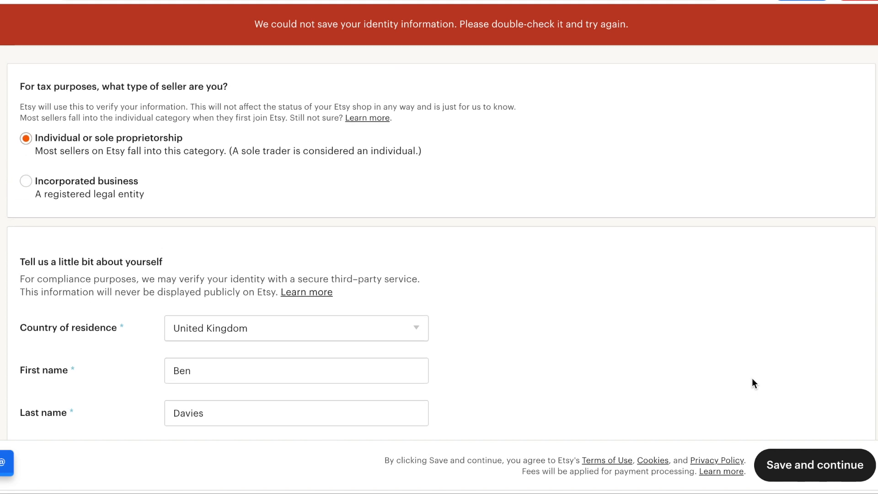
scroll(751, 379, up, 1)
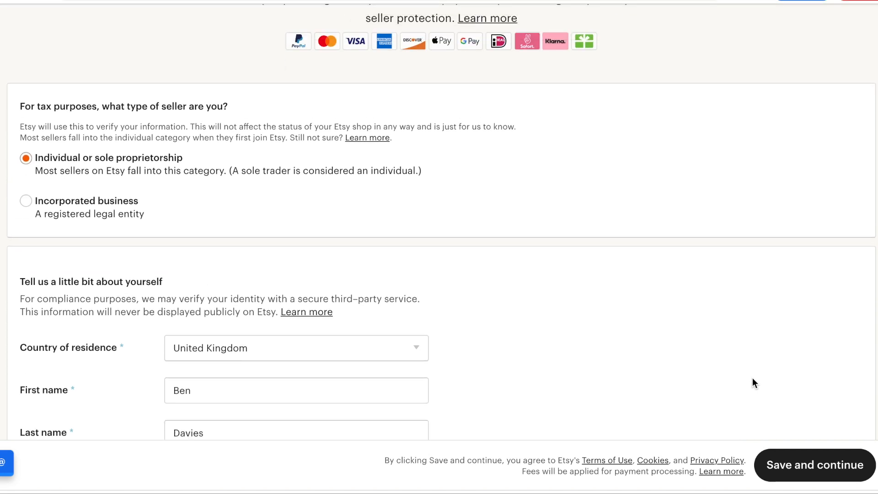
scroll(752, 378, down, 4)
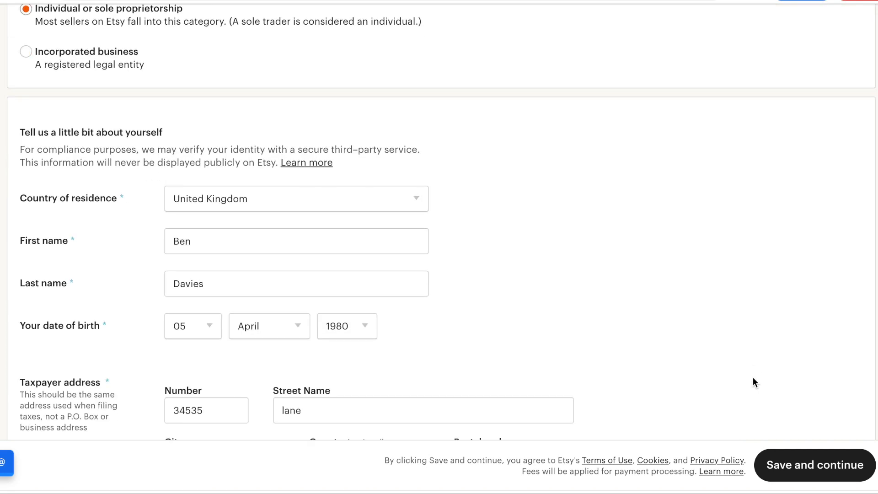